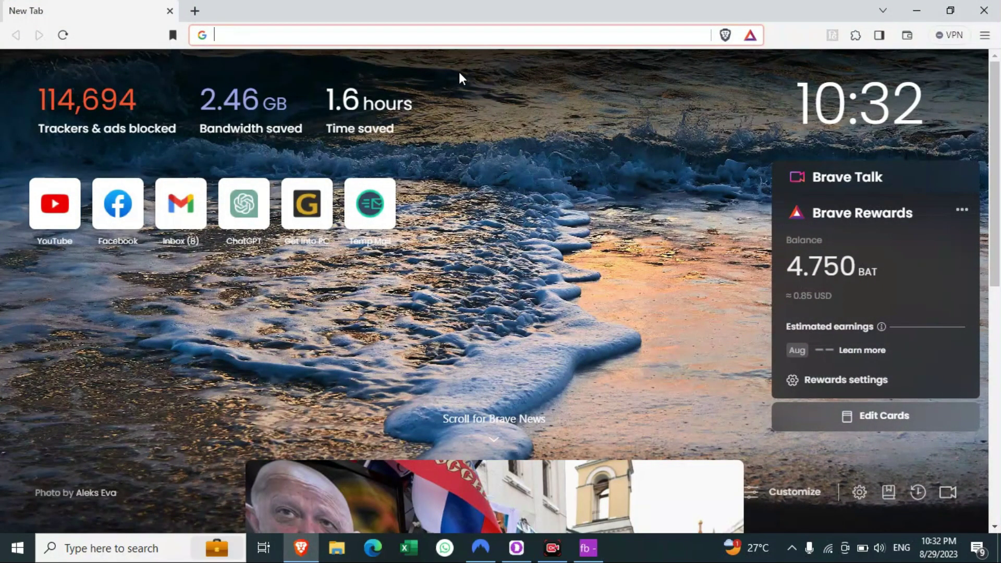
# Step: Load whoer.net in Brave and read the IP 49.36.192.69 (Delhi, India) and 100% disguise score
pyautogui.write('whoer')
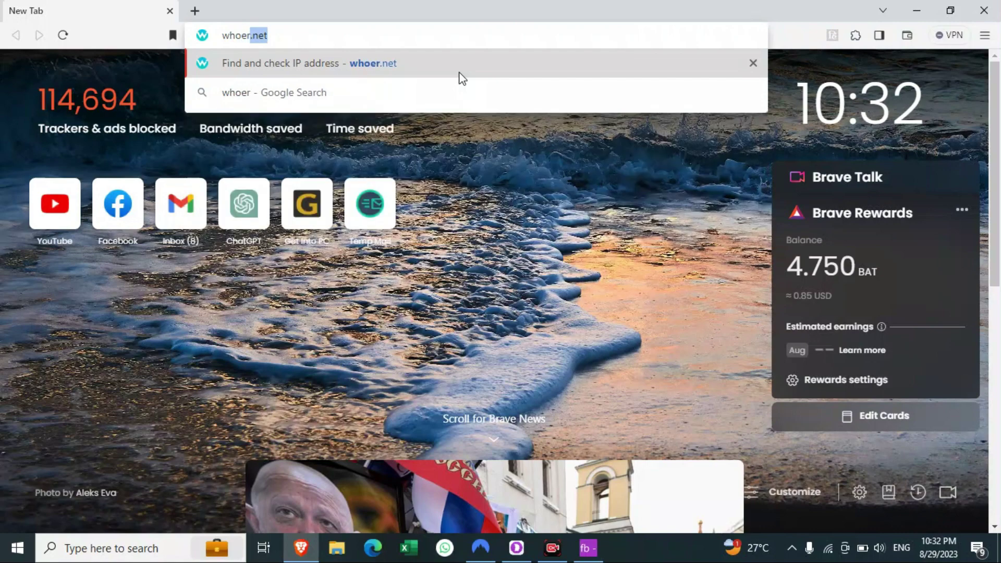
pyautogui.write('.net')
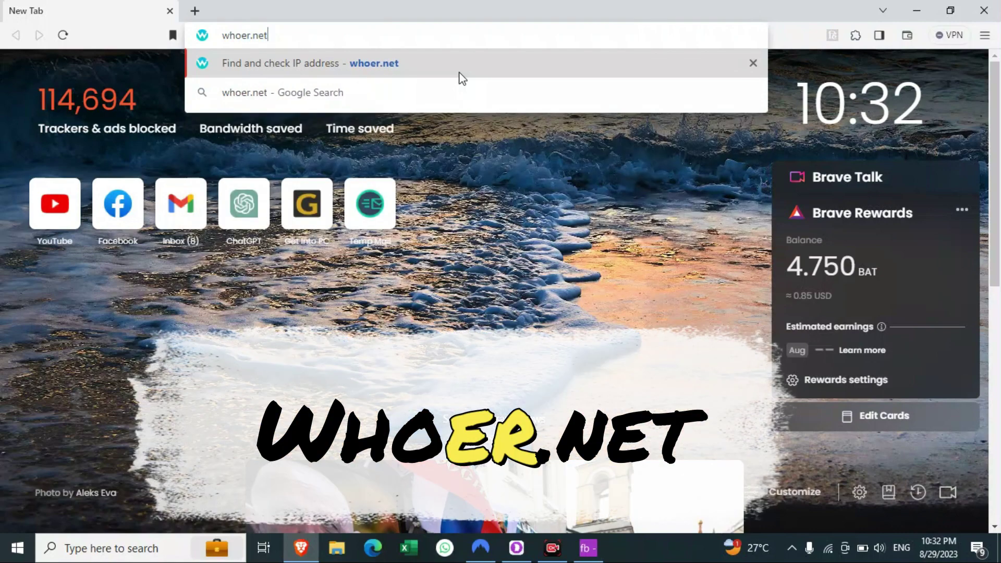
pyautogui.press('Return')
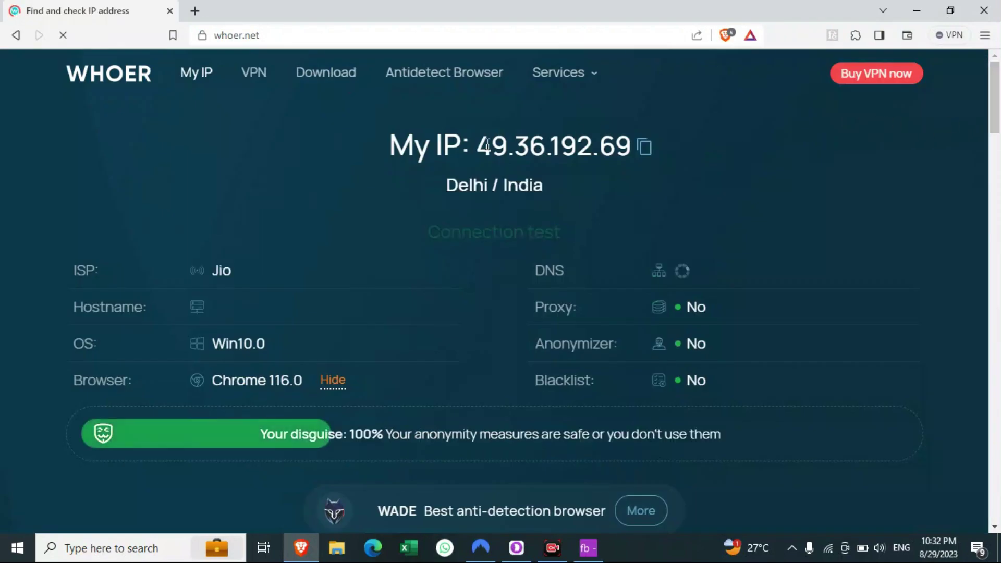
pyautogui.moveTo(480, 143); pyautogui.dragTo(632, 147)
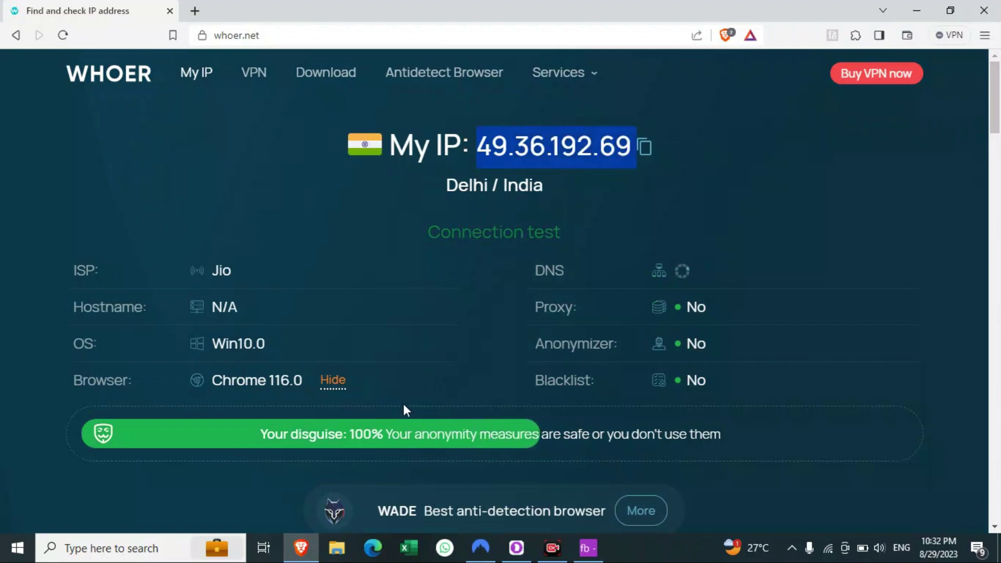
pyautogui.moveTo(348, 433); pyautogui.dragTo(388, 432)
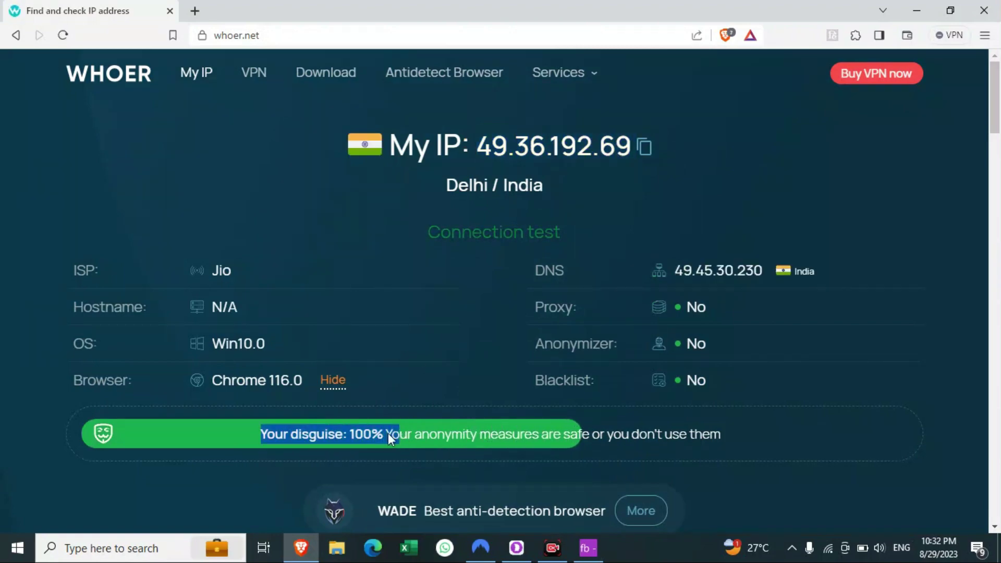
# Step: Recheck the anonymity score and IP 49.36.192.69, then minimize Brave to the desktop
pyautogui.moveTo(994, 119)
pyautogui.mouseDown()
pyautogui.moveTo(997, 240)
pyautogui.moveTo(997, 112)
pyautogui.mouseUp()
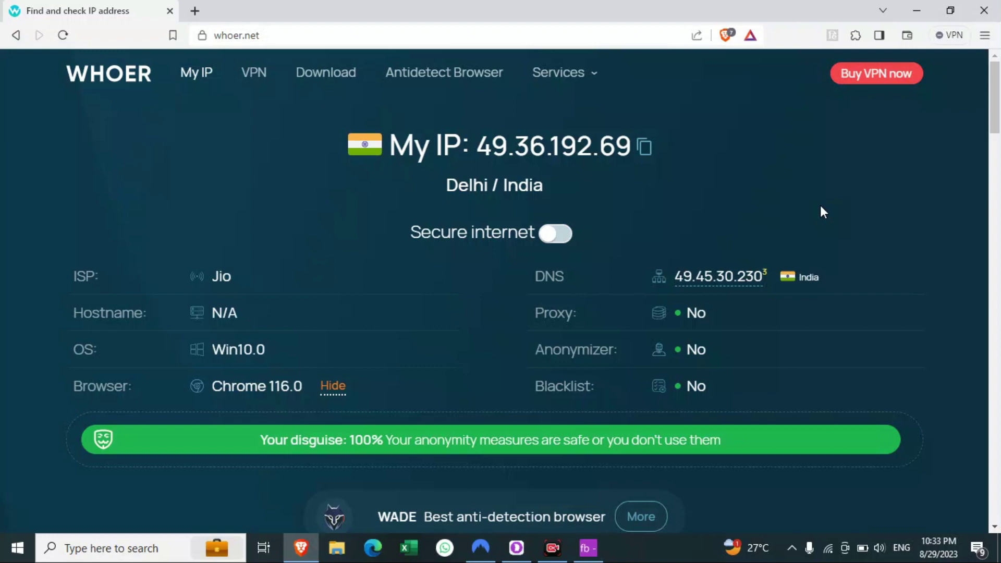
pyautogui.moveTo(345, 442); pyautogui.dragTo(506, 441)
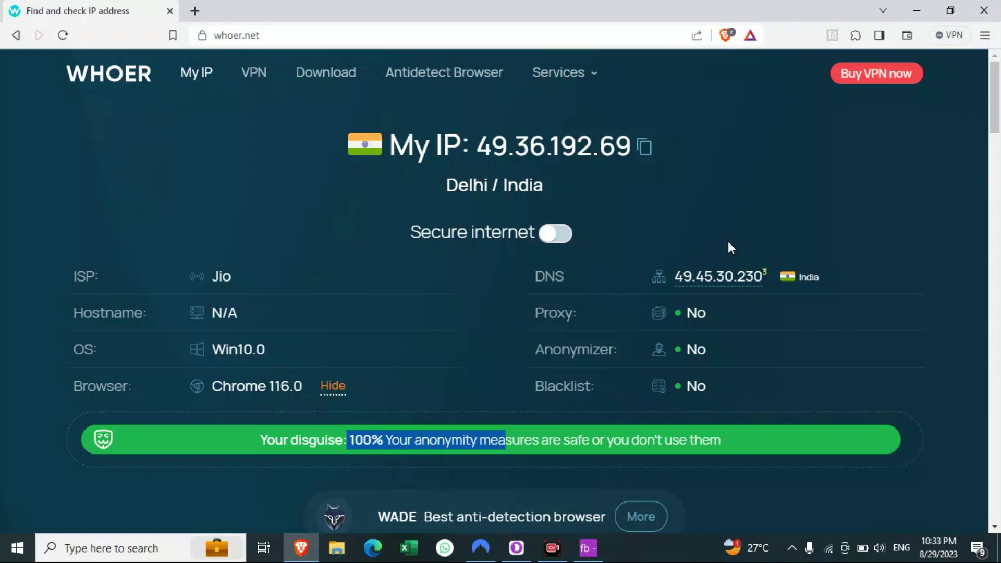
pyautogui.moveTo(475, 142); pyautogui.dragTo(641, 147)
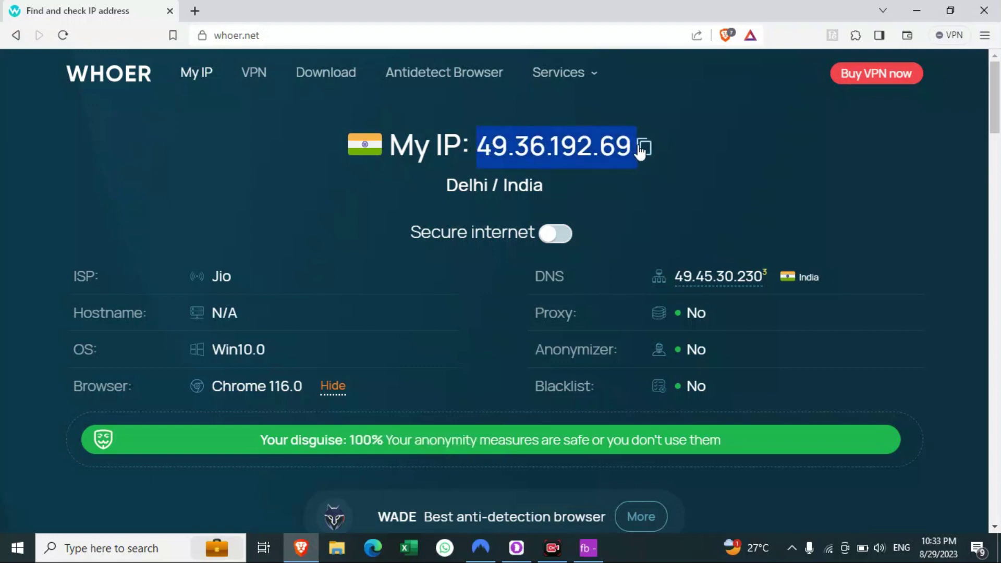
pyautogui.click(921, 10)
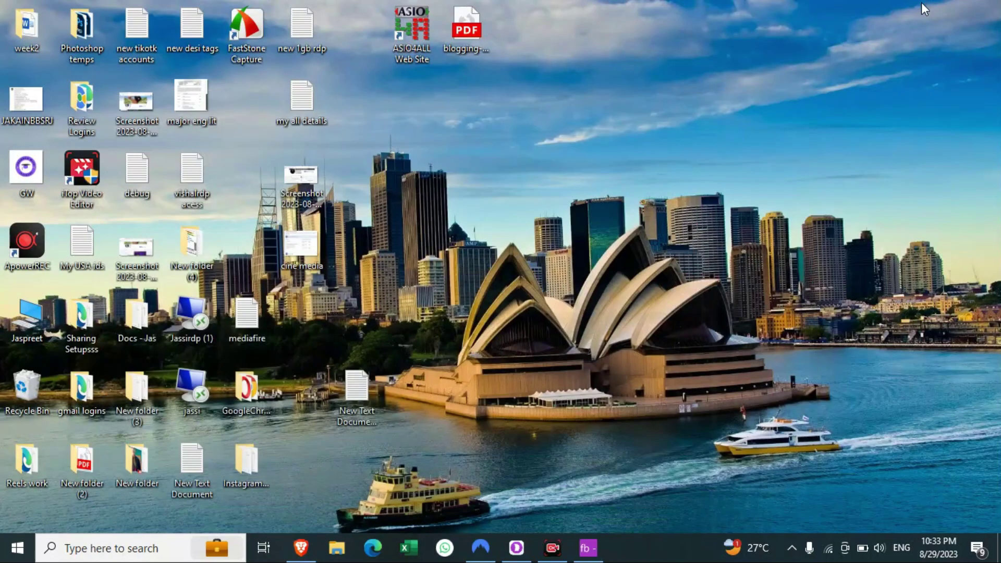
# Step: Set NordVPN's Dedicated IP country to United States and filter its servers with '#'
pyautogui.click(480, 547)
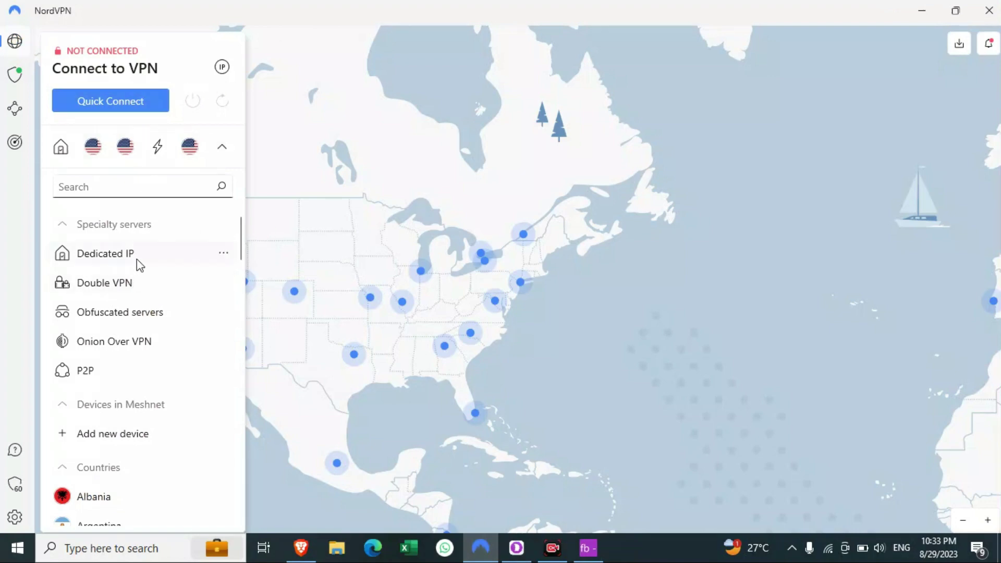
pyautogui.click(224, 255)
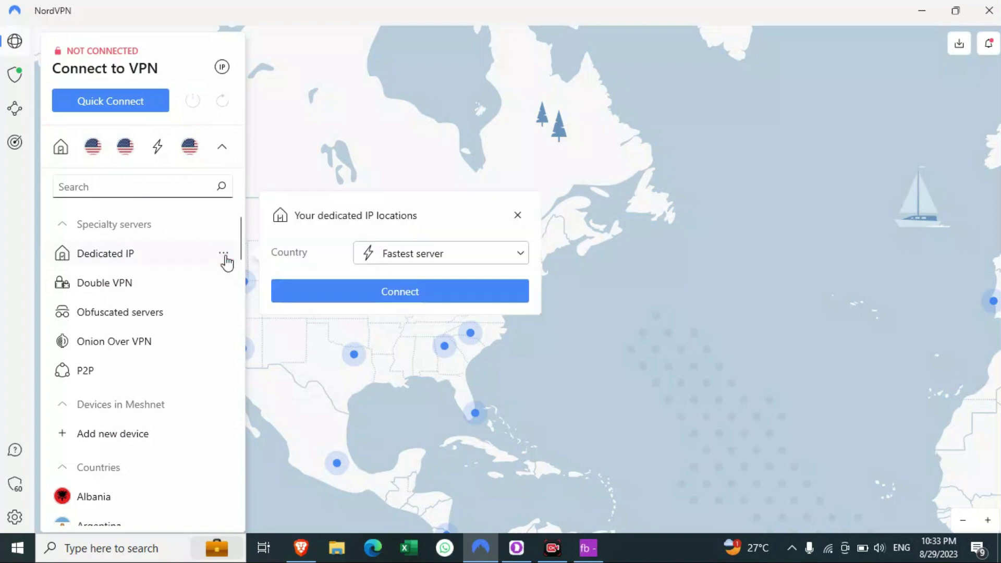
pyautogui.click(382, 257)
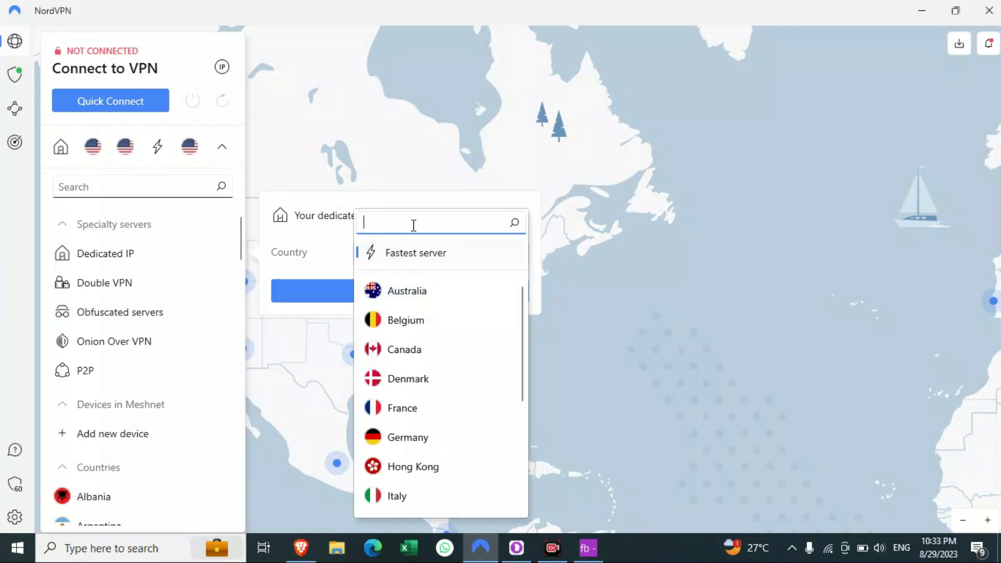
pyautogui.write('unitd')
pyautogui.press('BackSpace')
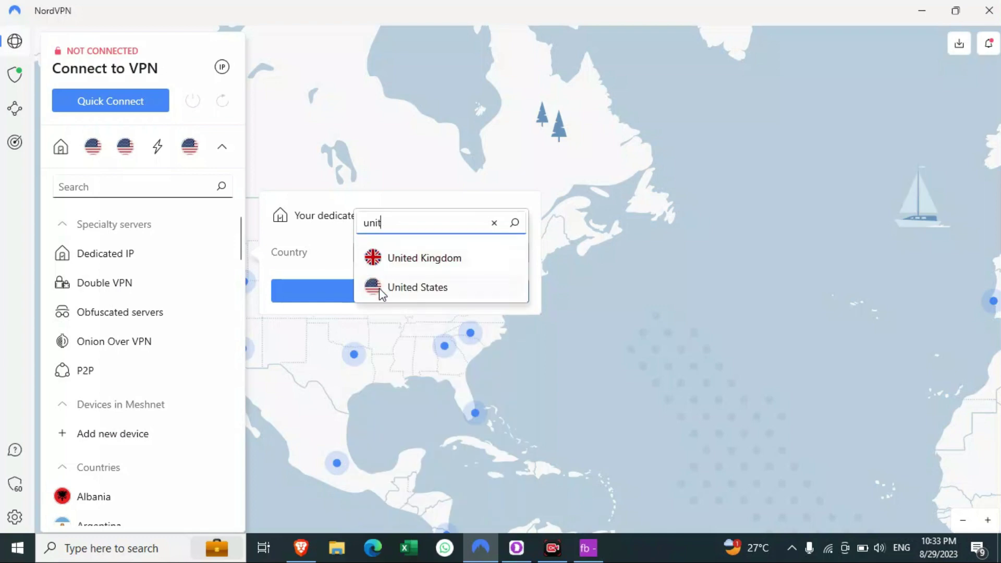
pyautogui.click(379, 287)
pyautogui.click(416, 276)
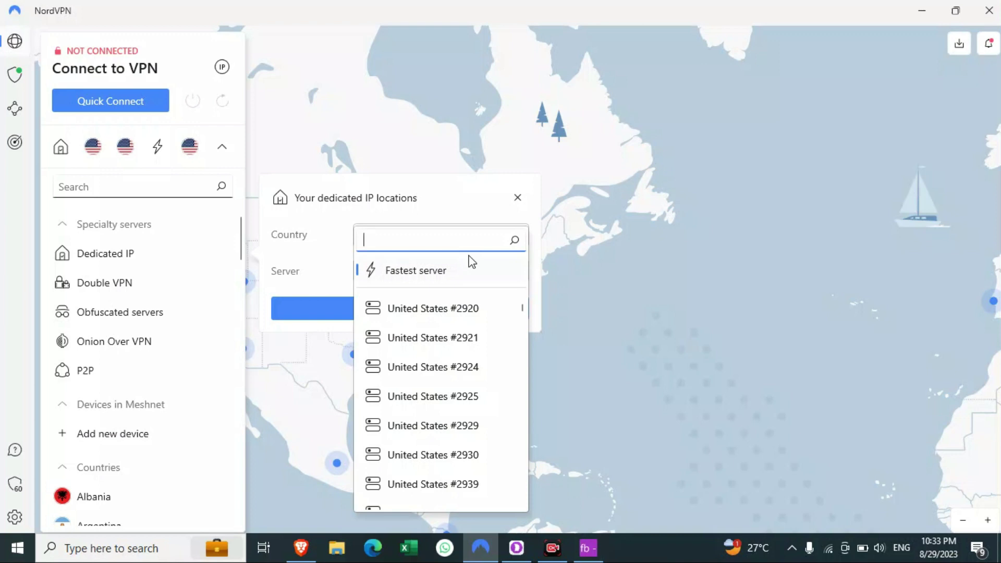
pyautogui.write('#')
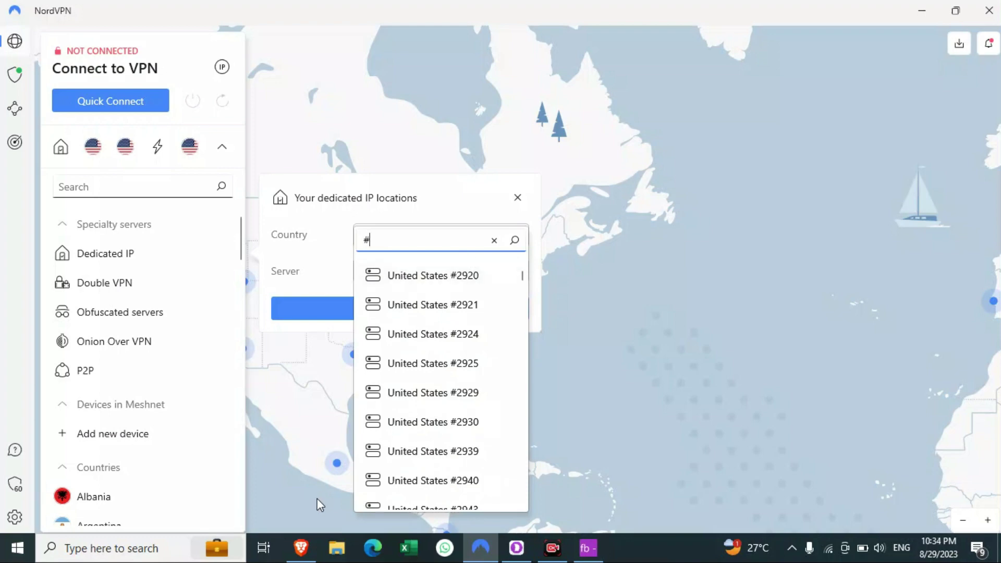
# Step: Glance at Brave and the Dolphin Anty profile window, then return to NordVPN
pyautogui.click(301, 547)
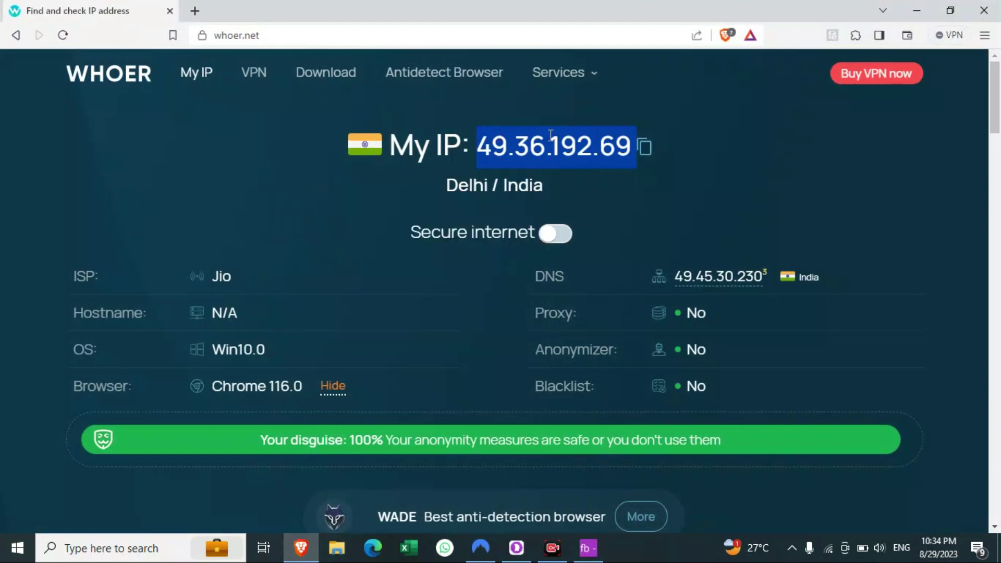
pyautogui.click(588, 547)
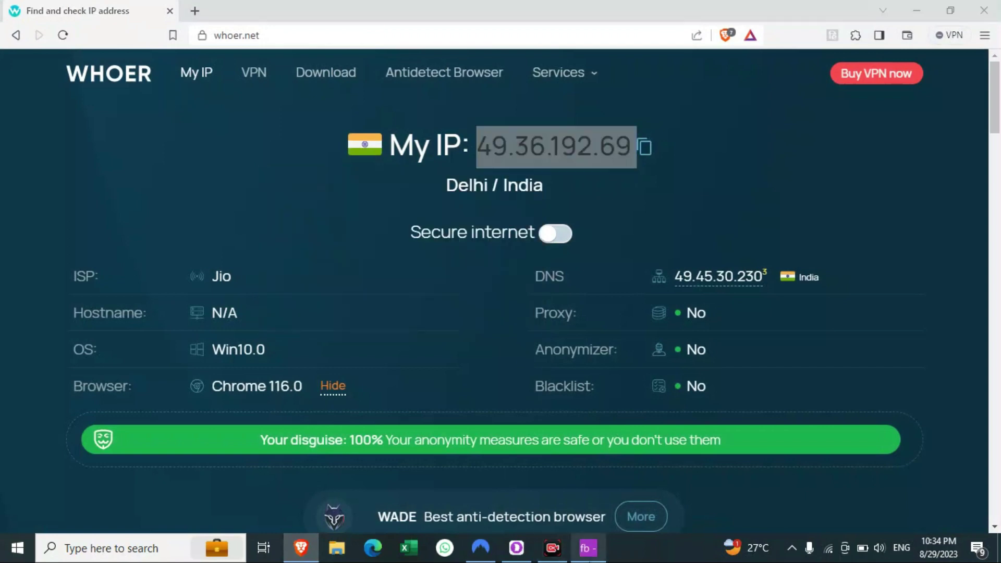
pyautogui.click(492, 556)
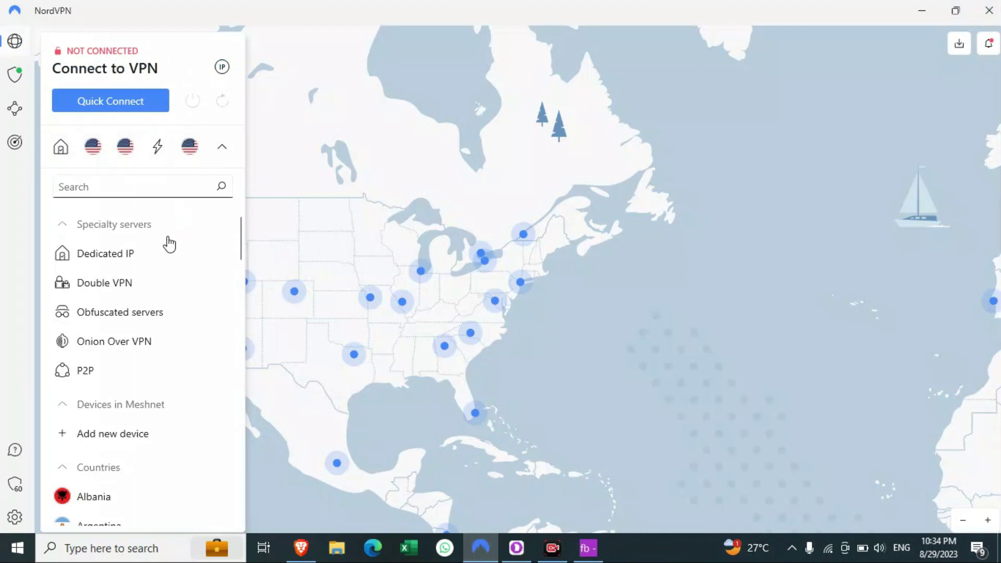
# Step: Connect to dedicated server United States #10196 from the Dedicated IP options
pyautogui.click(223, 255)
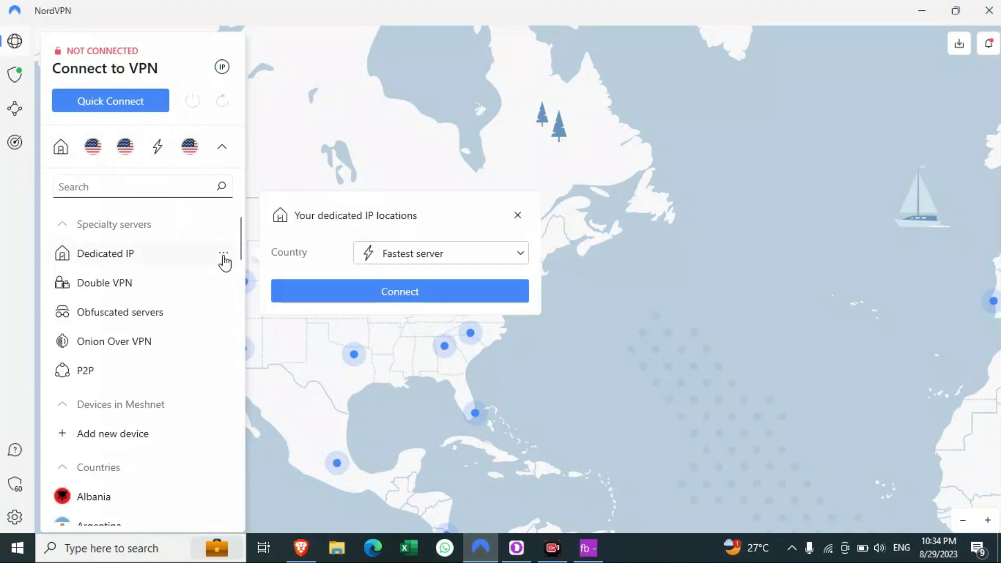
pyautogui.click(394, 257)
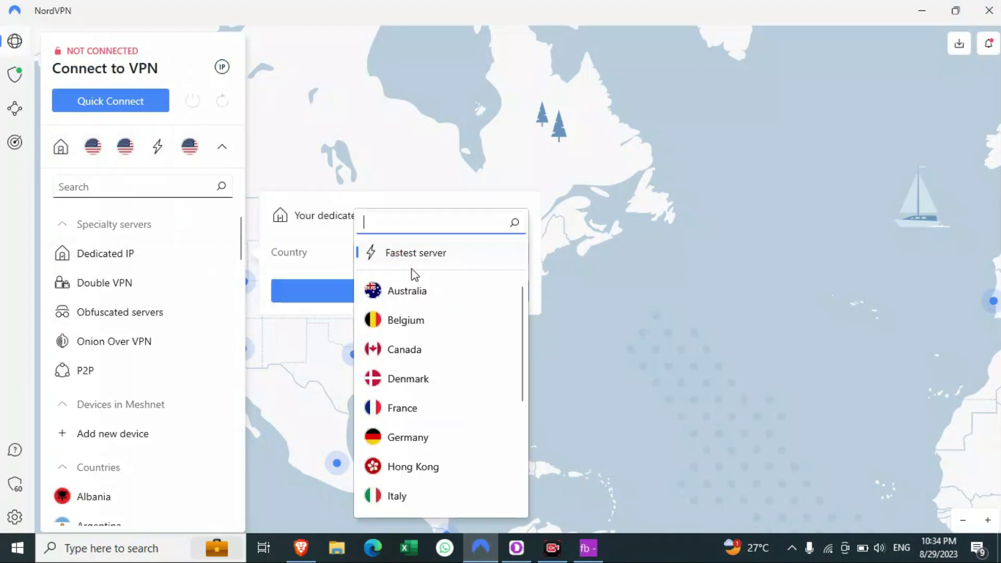
pyautogui.write('uni')
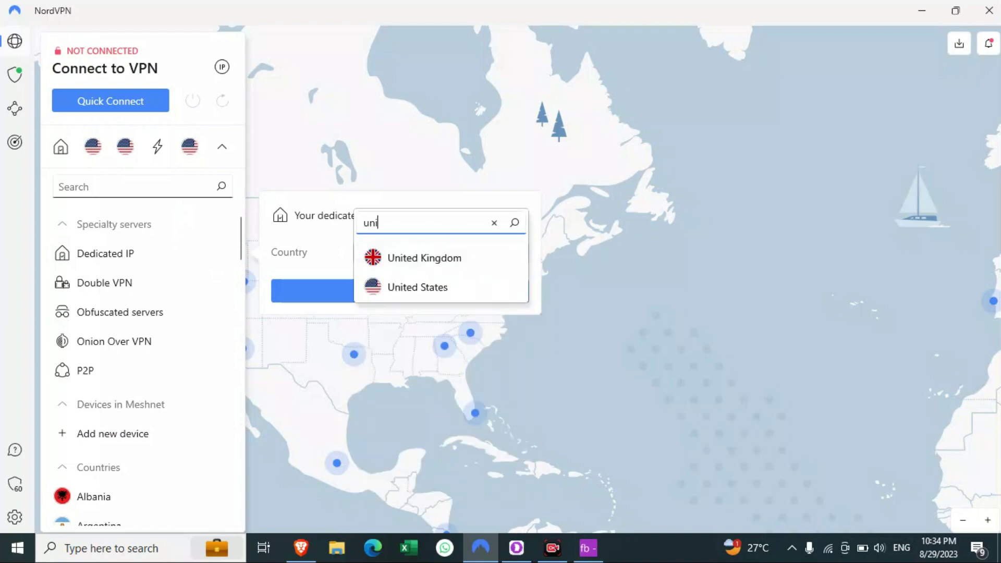
pyautogui.click(424, 293)
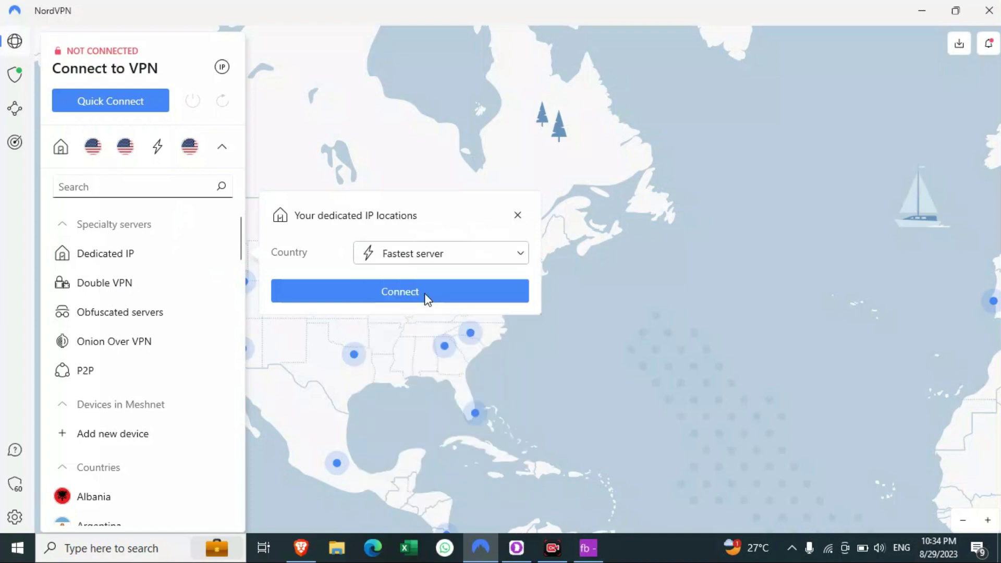
pyautogui.click(444, 284)
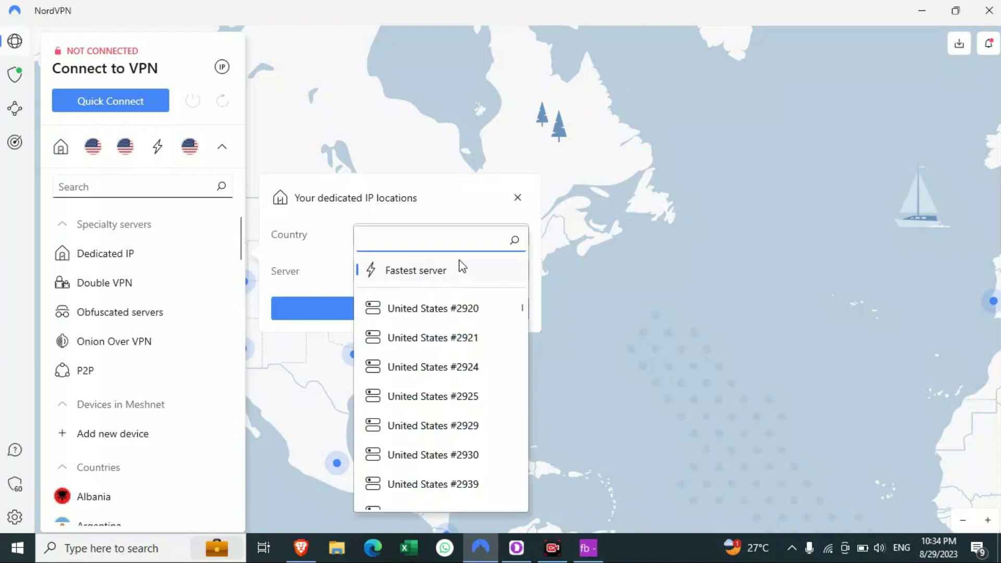
pyautogui.write('#101')
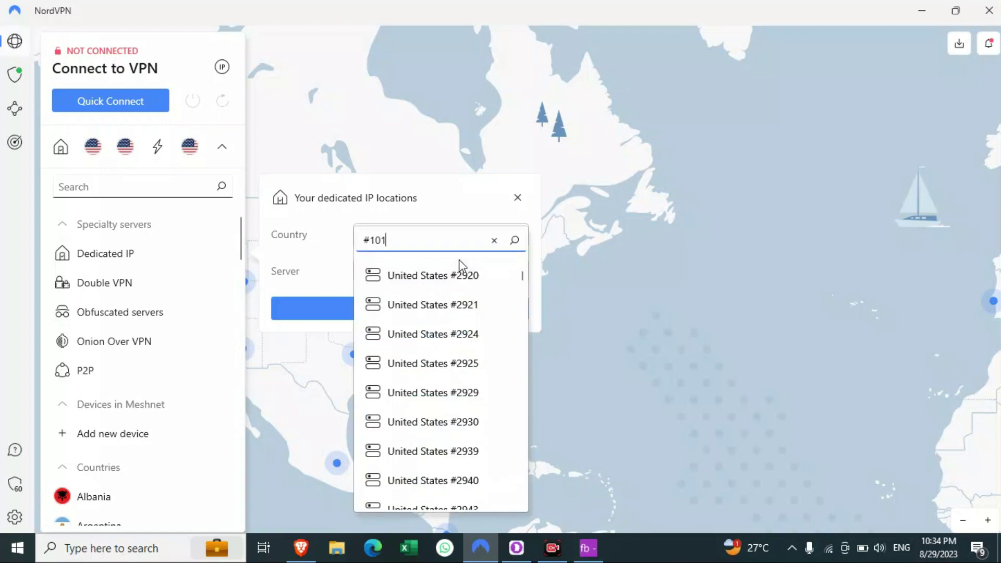
pyautogui.write('96')
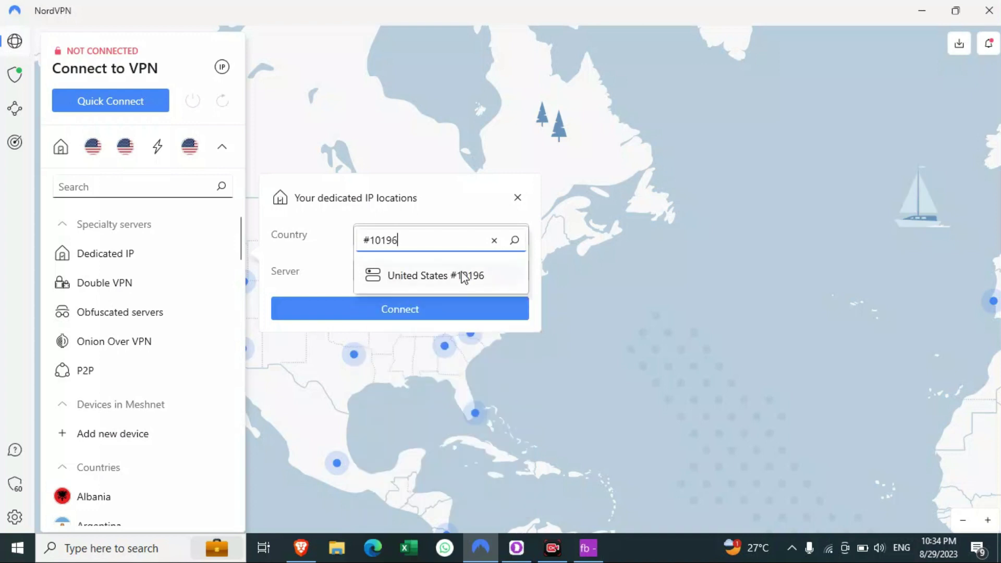
pyautogui.click(462, 276)
pyautogui.click(451, 305)
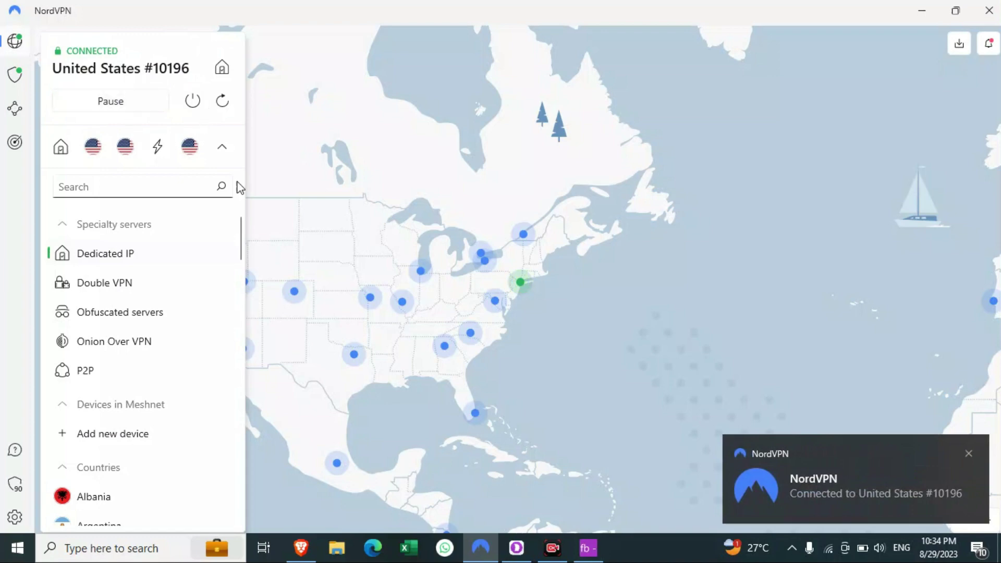
# Step: Reload whoer.net in Brave and dismiss the NordVPN connection notification
pyautogui.click(301, 547)
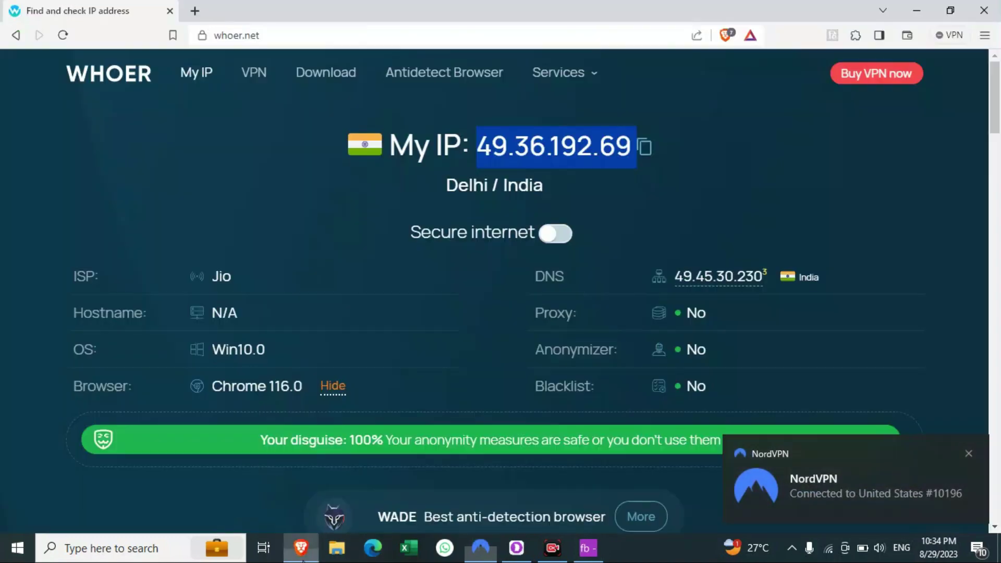
pyautogui.click(63, 35)
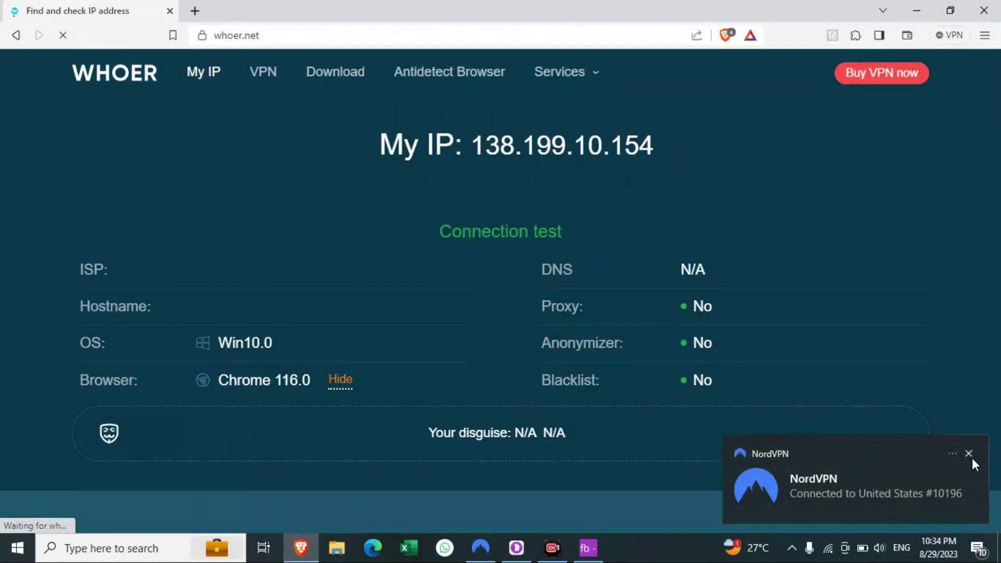
pyautogui.click(970, 457)
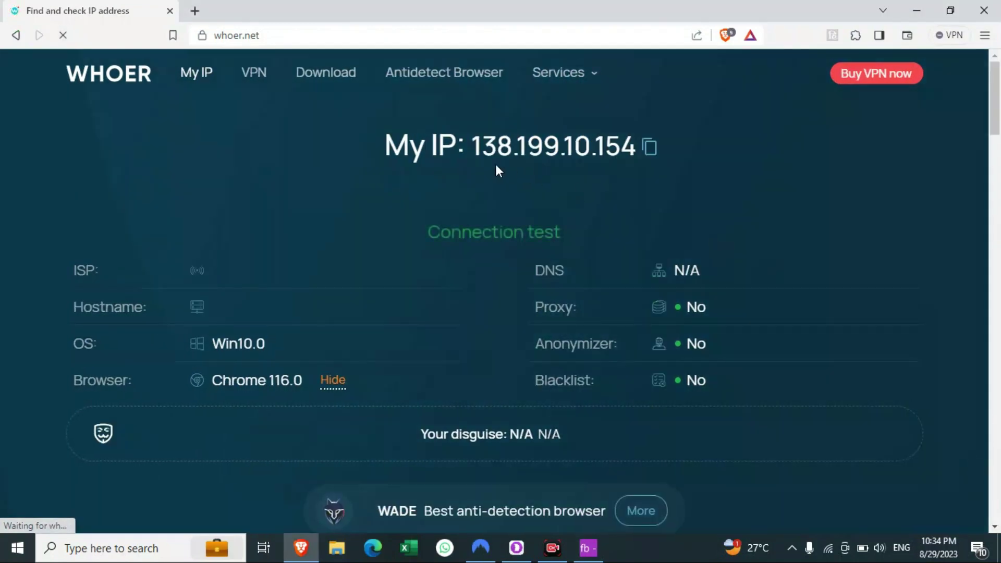
# Step: Confirm whoer.net shows IP 138.199.10.154 in New York, United States, then switch to NordVPN
pyautogui.click(473, 152)
pyautogui.moveTo(473, 151); pyautogui.dragTo(632, 146)
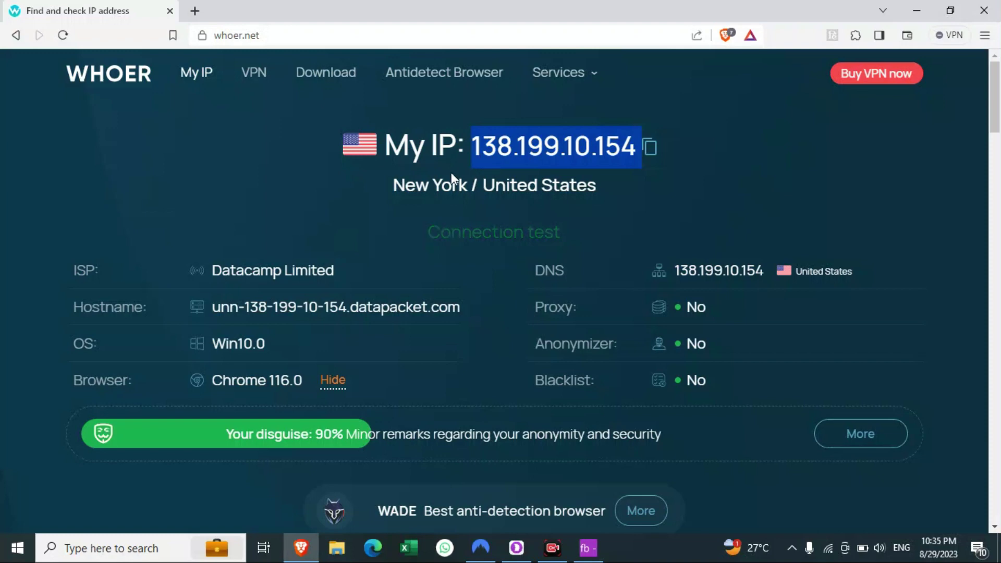
pyautogui.moveTo(393, 185); pyautogui.dragTo(593, 180)
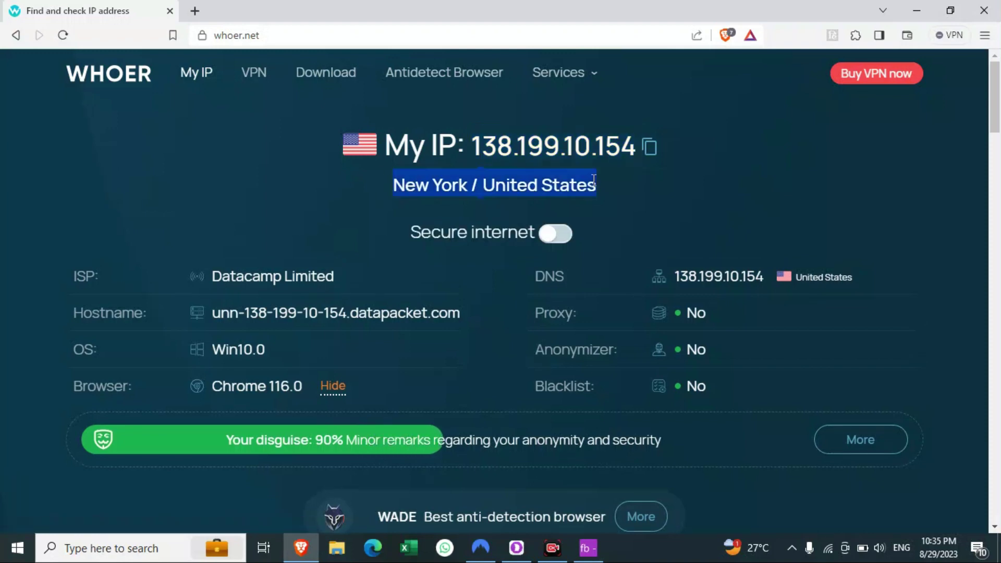
pyautogui.click(624, 192)
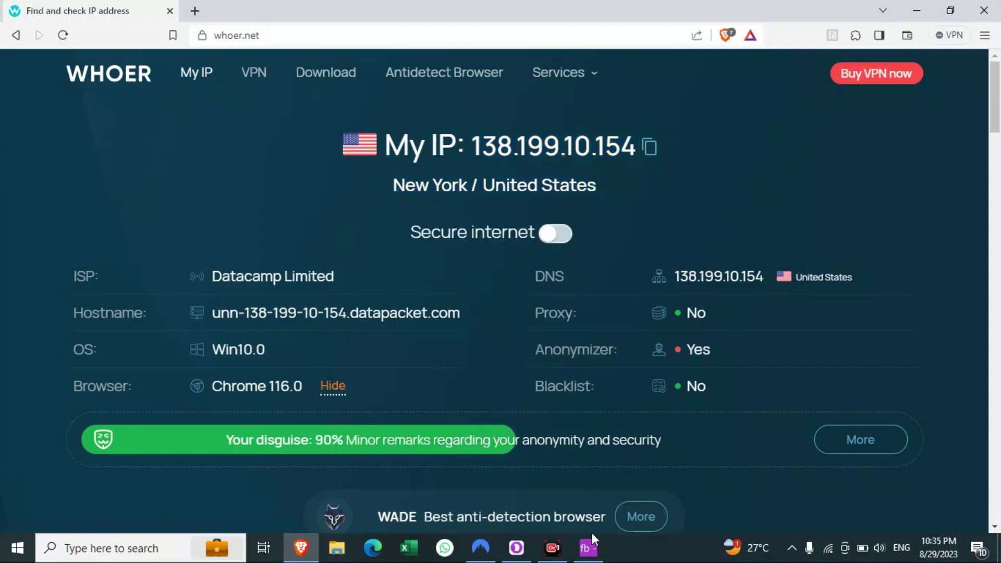
pyautogui.click(481, 547)
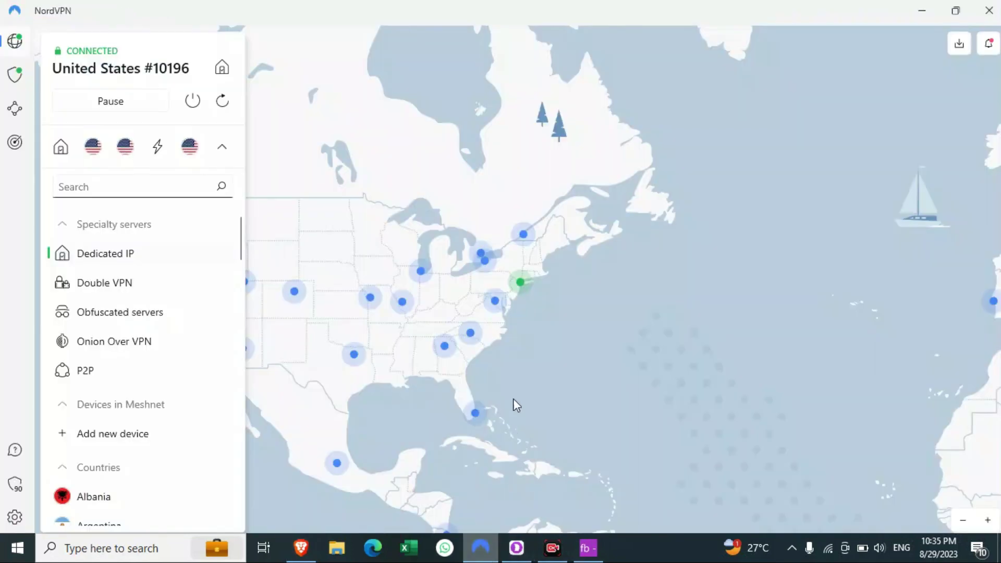
pyautogui.moveTo(521, 286)
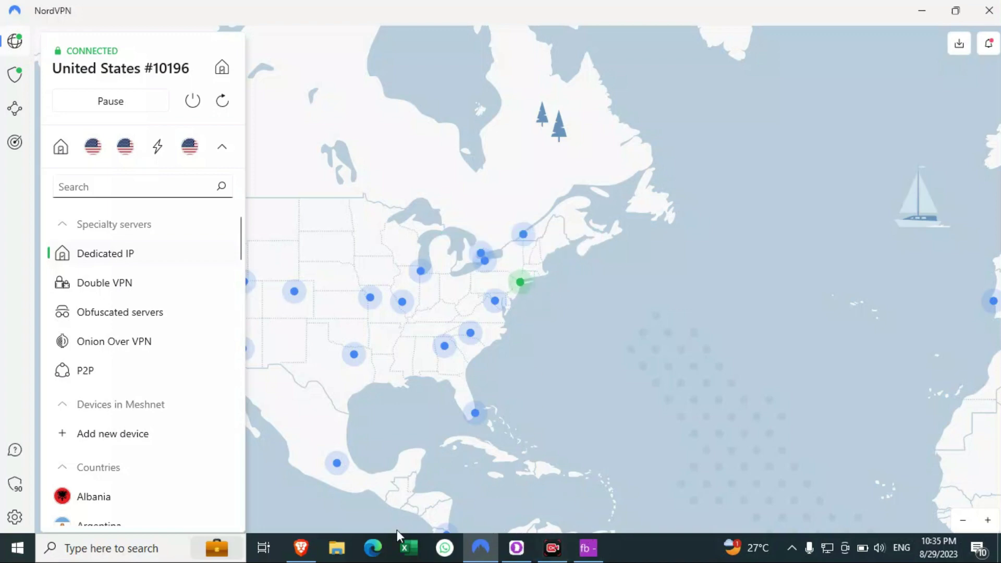
pyautogui.click(306, 548)
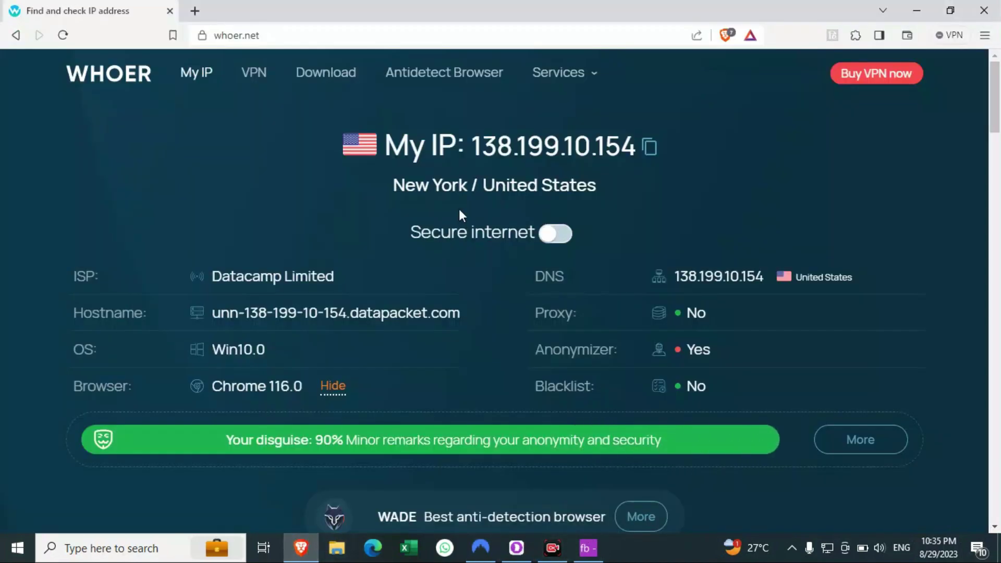
pyautogui.moveTo(474, 145); pyautogui.dragTo(639, 148)
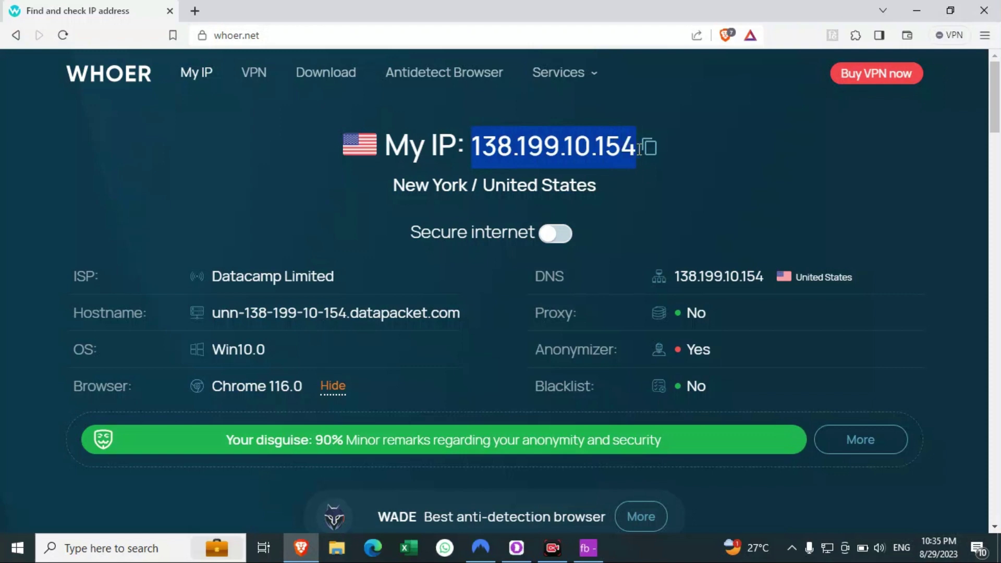
pyautogui.click(589, 546)
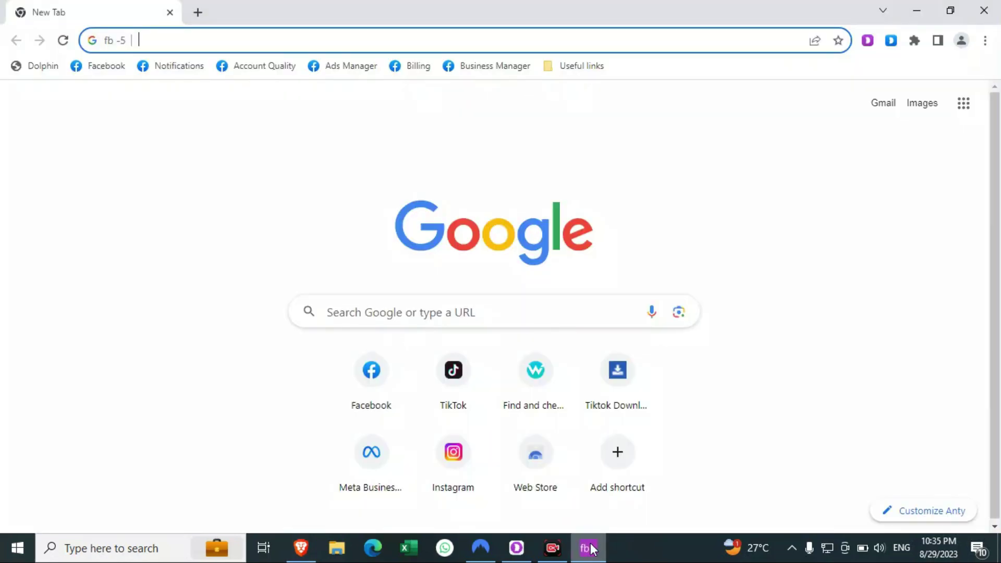
pyautogui.click(480, 548)
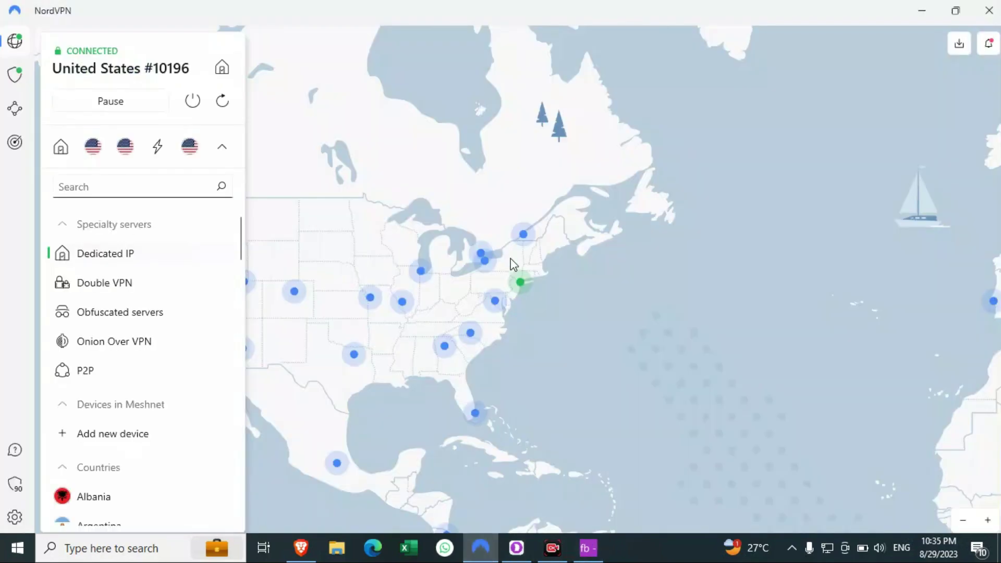
# Step: Disconnect, reconnect to United States #10196 via server search, and return to Brave
pyautogui.click(193, 102)
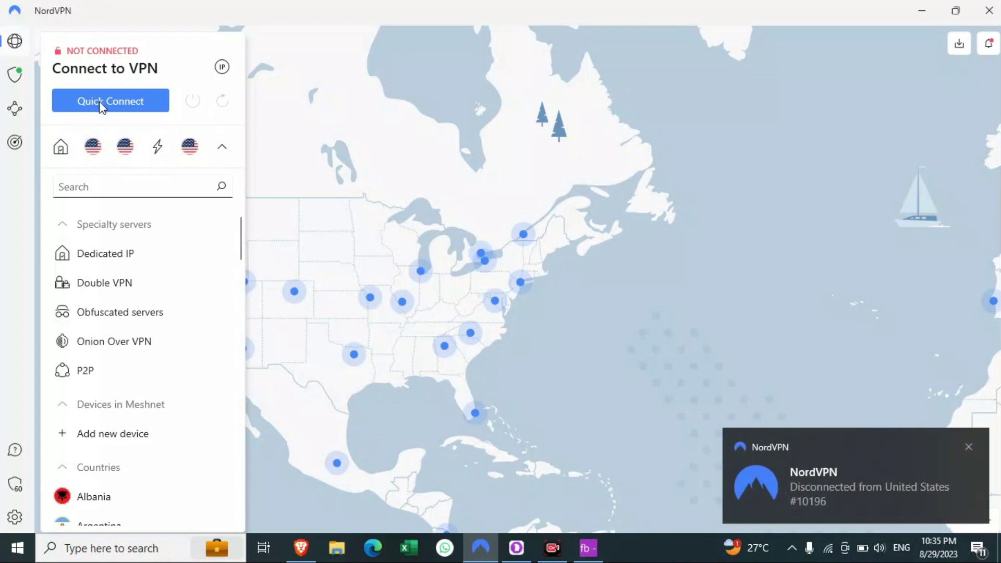
pyautogui.click(163, 188)
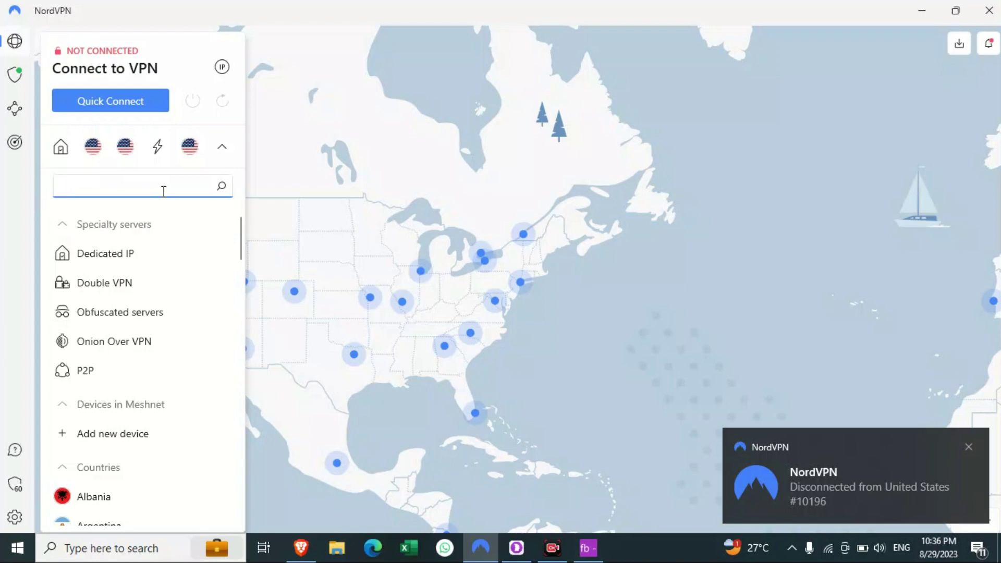
pyautogui.write('#')
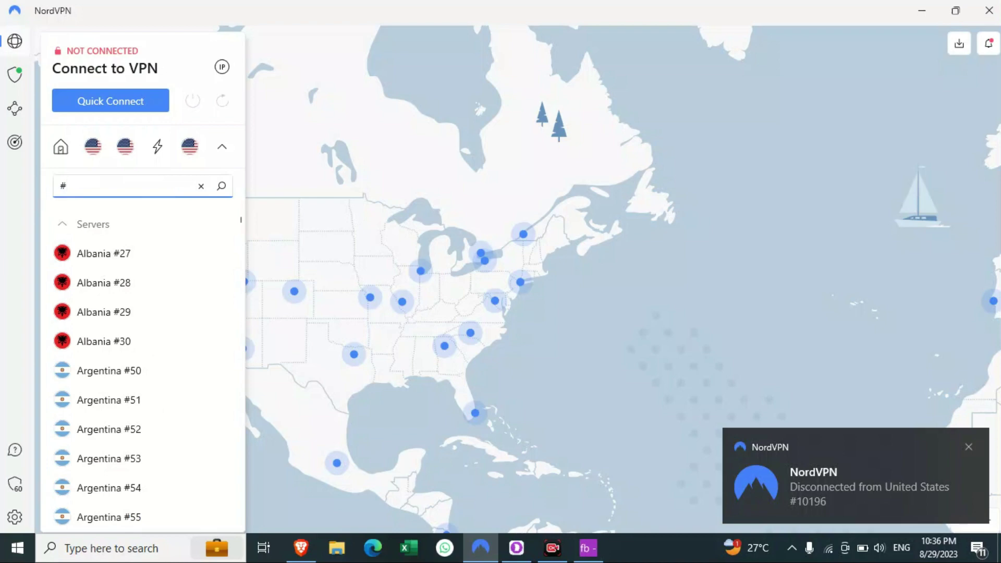
pyautogui.write('10196')
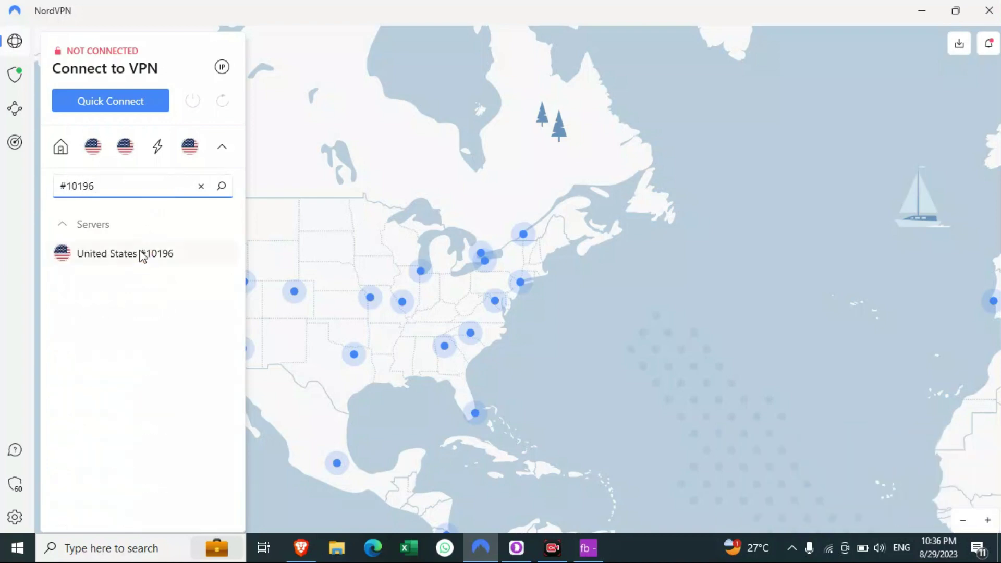
pyautogui.click(141, 254)
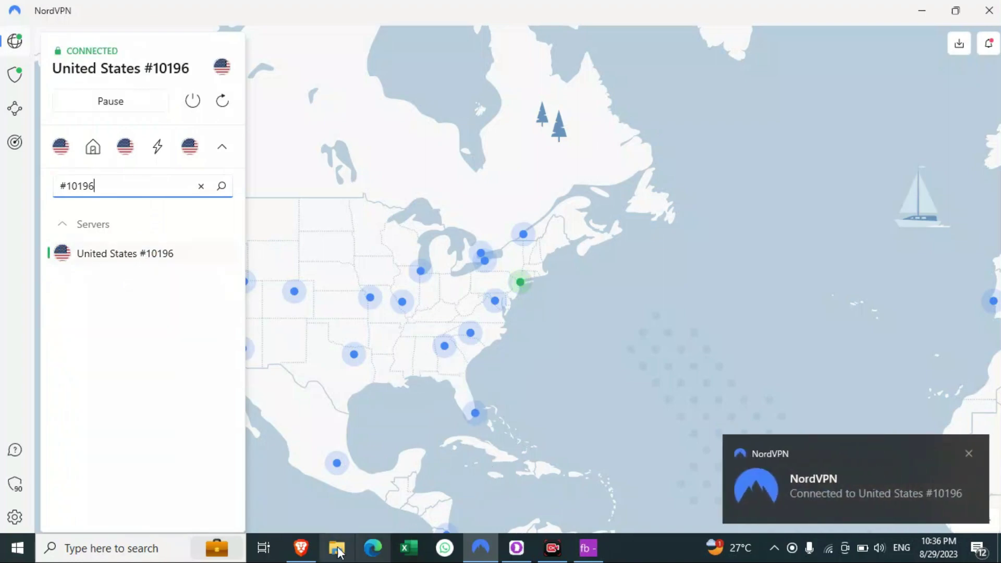
pyautogui.click(300, 547)
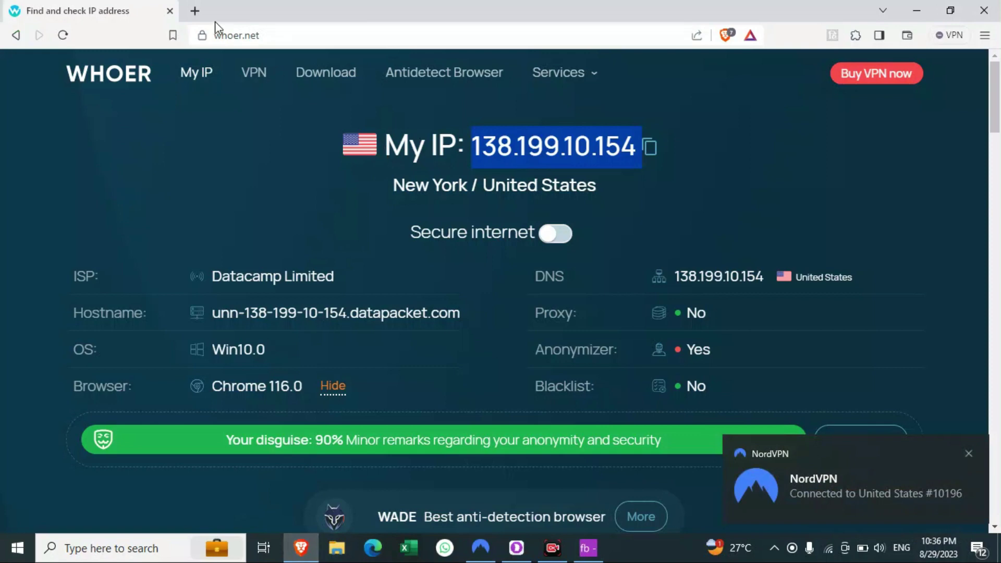
# Step: Load whoer.net in a second Brave tab
pyautogui.click(195, 10)
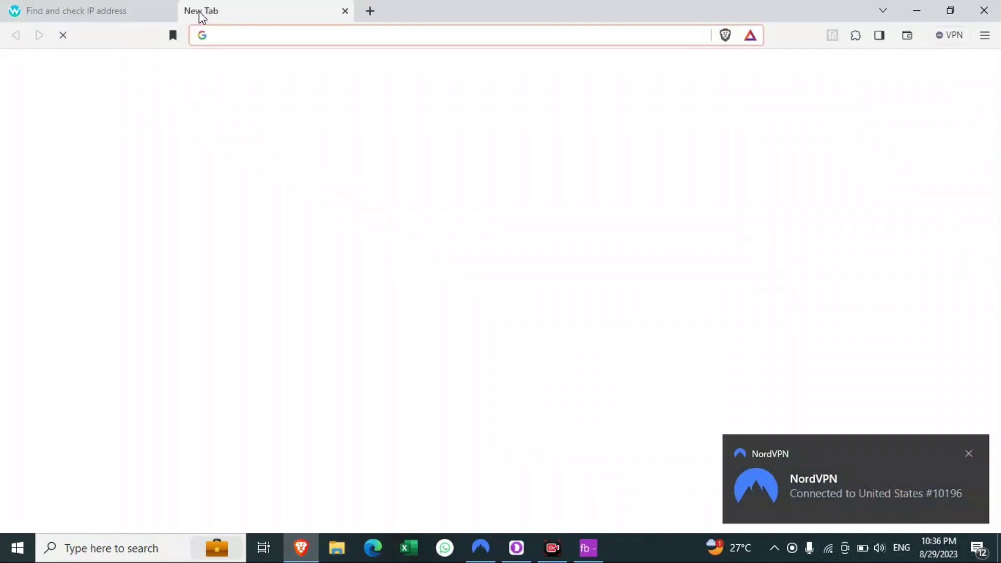
pyautogui.write('w')
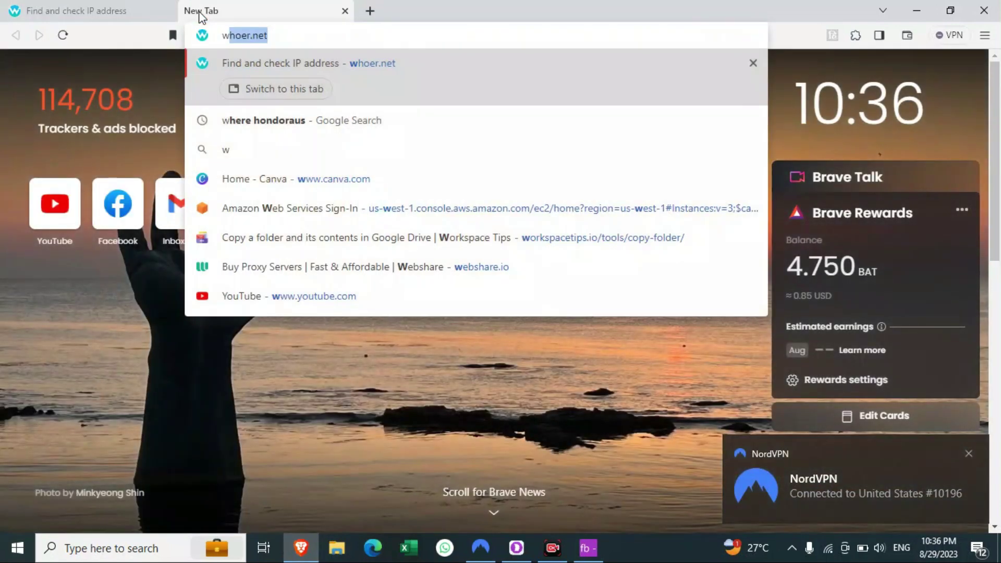
pyautogui.write('hoer')
pyautogui.press('Return')
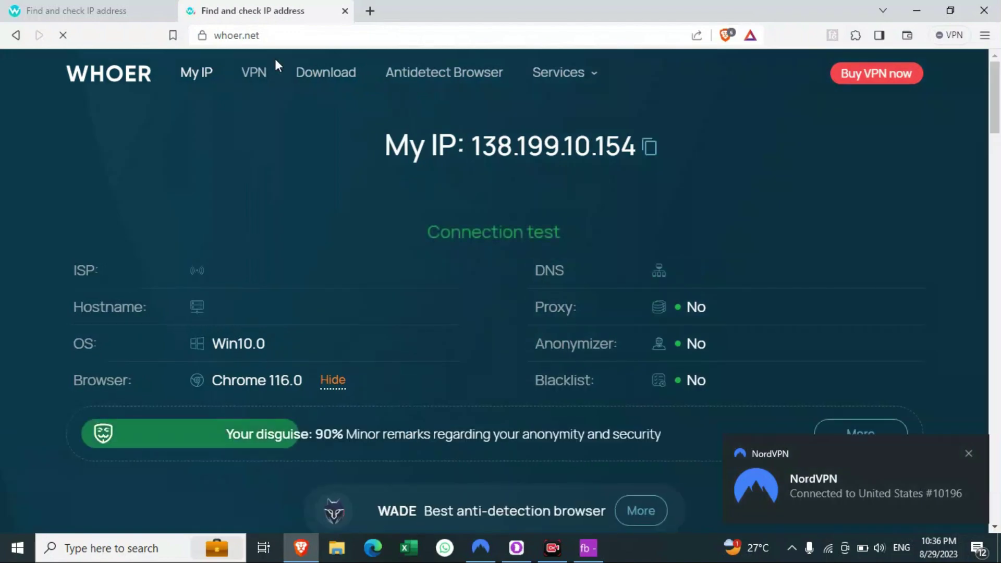
# Step: Copy the IP 138.199.10.154 from the first tab into the second tab's address bar
pyautogui.click(91, 6)
pyautogui.click(653, 143)
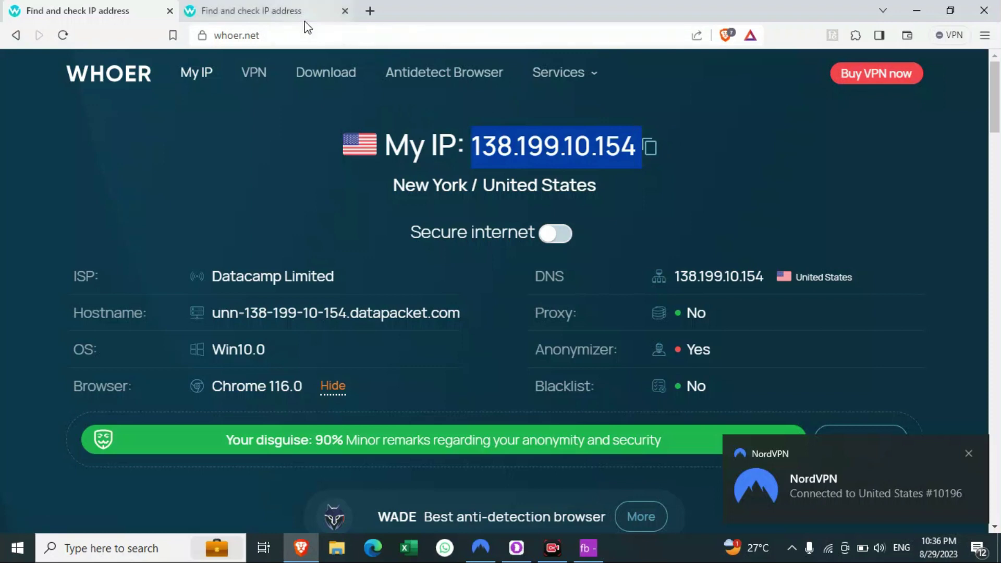
pyautogui.click(305, 19)
pyautogui.click(320, 34)
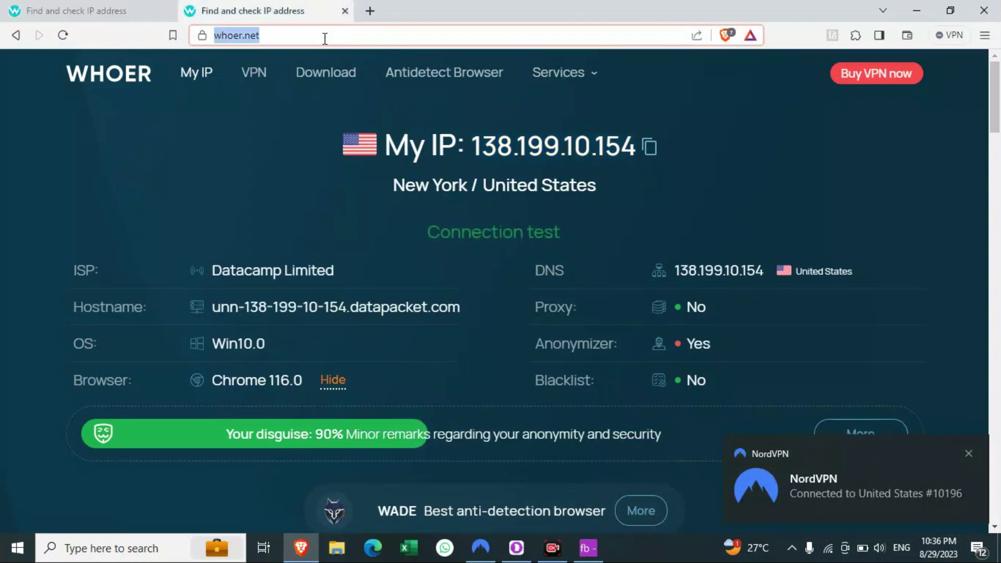
pyautogui.hotkey('ctrl', 'v')
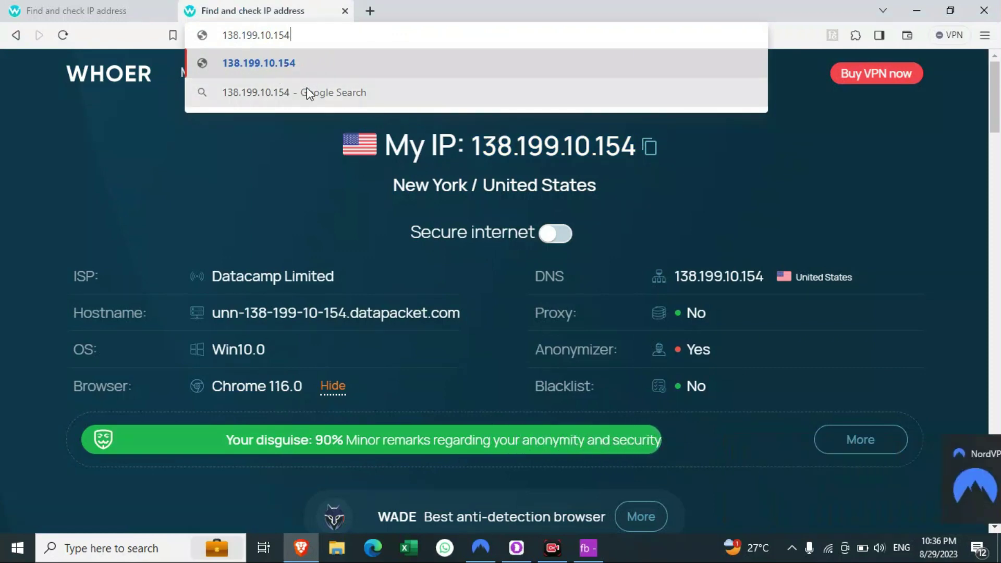
pyautogui.click(353, 164)
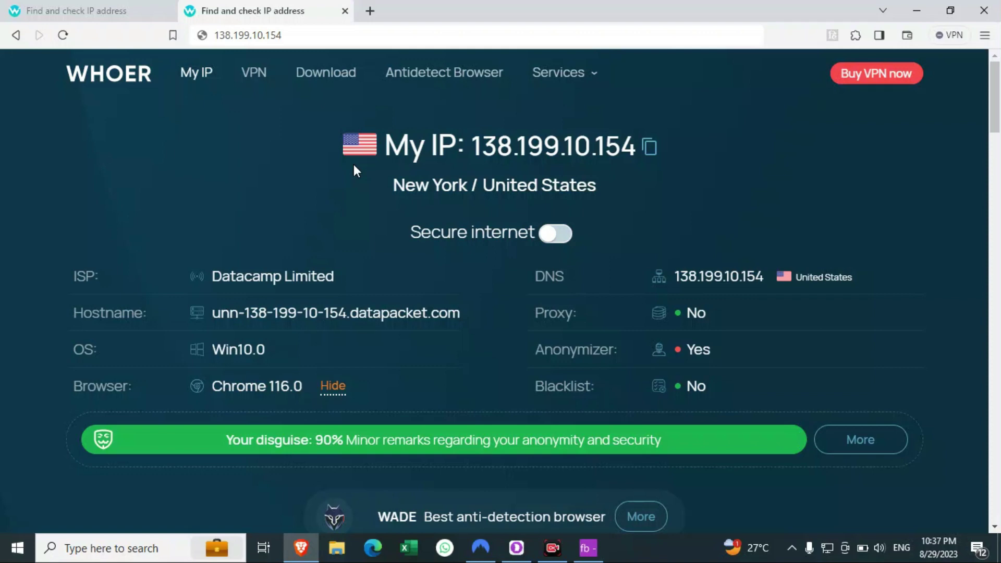
# Step: Search Google for 'surfshark vpn' in a third tab
pyautogui.click(370, 10)
pyautogui.write('surf')
pyautogui.press('Return')
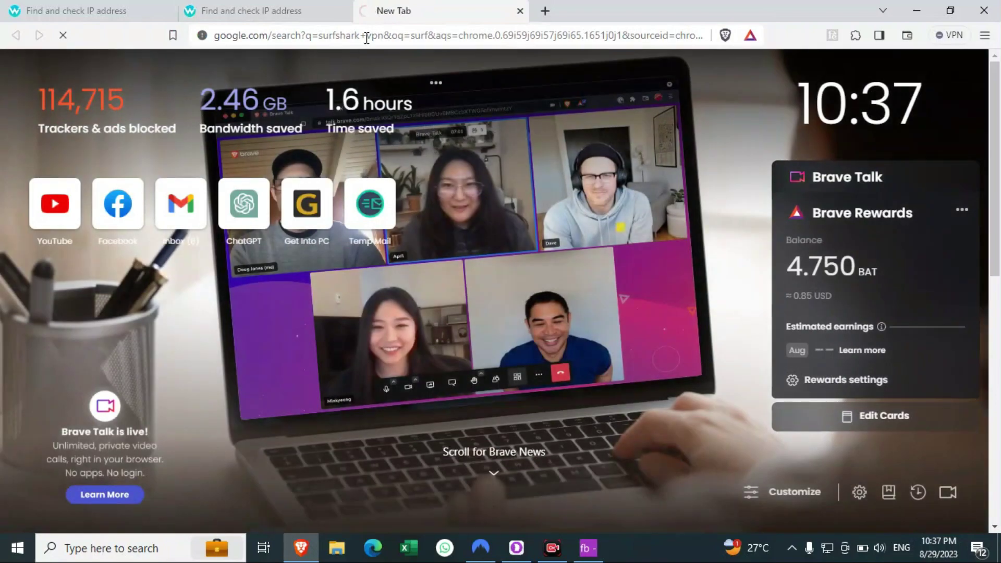
# Step: Close the surfshark vpn search tab
pyautogui.click(308, 11)
pyautogui.click(399, 8)
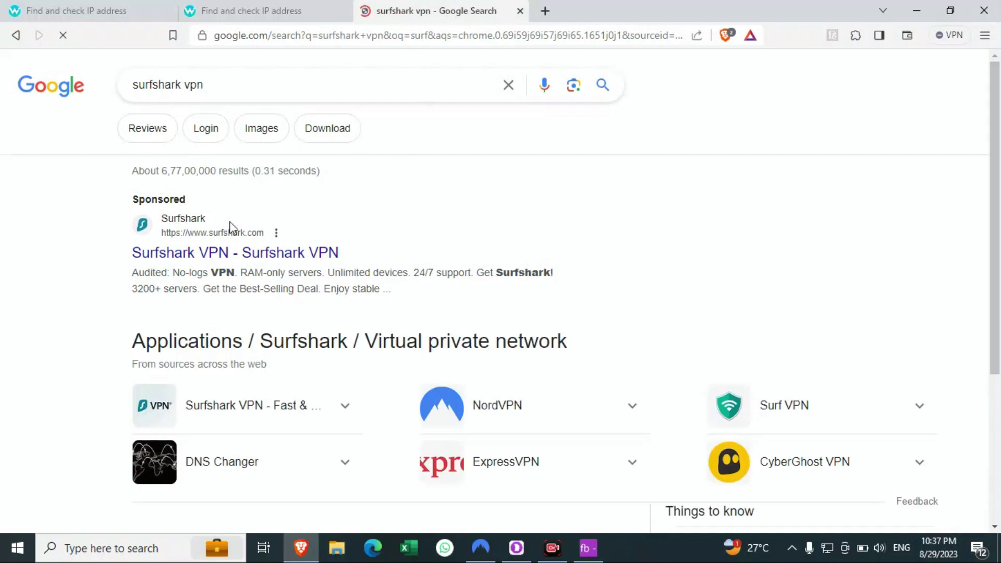
pyautogui.click(519, 11)
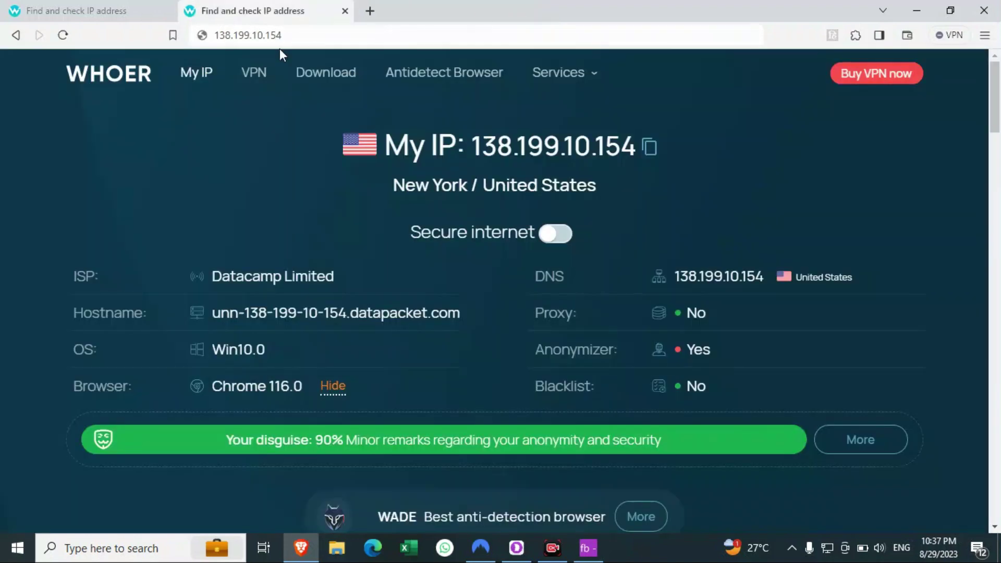
# Step: Check whoer.net's 90% disguise score and America/New_York zone with its local time
pyautogui.moveTo(315, 445); pyautogui.dragTo(502, 402)
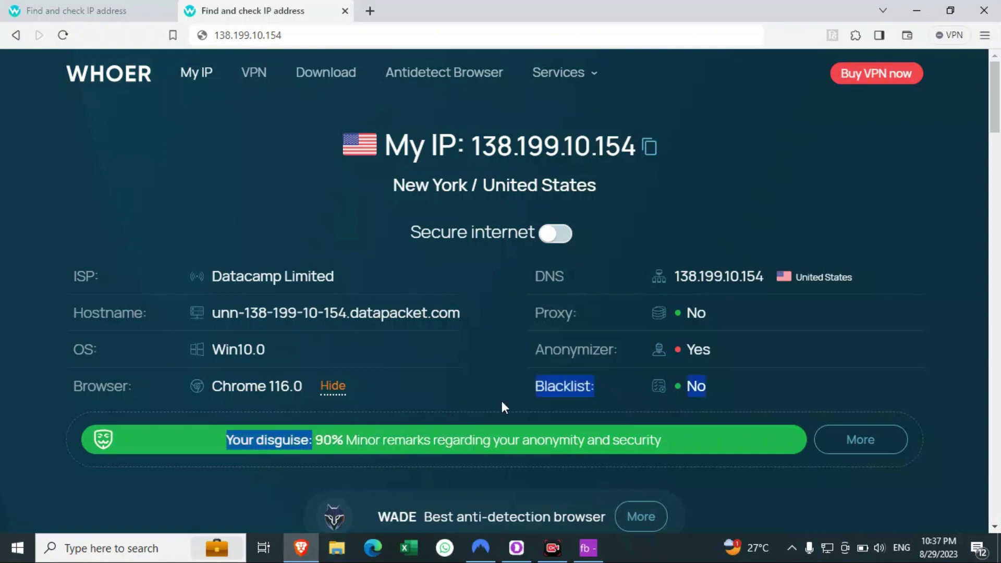
pyautogui.moveTo(997, 109); pyautogui.dragTo(998, 256)
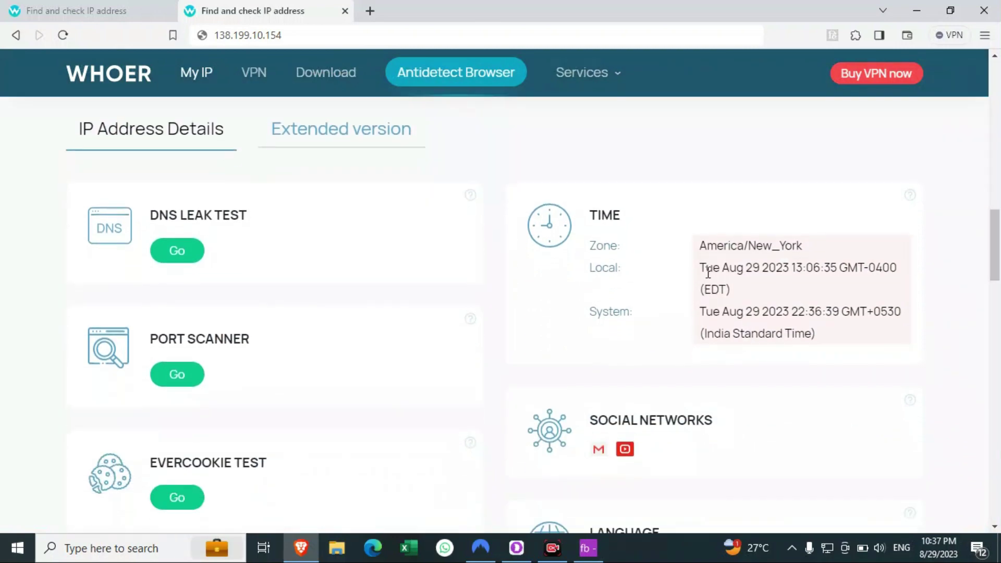
pyautogui.moveTo(737, 246); pyautogui.dragTo(832, 252)
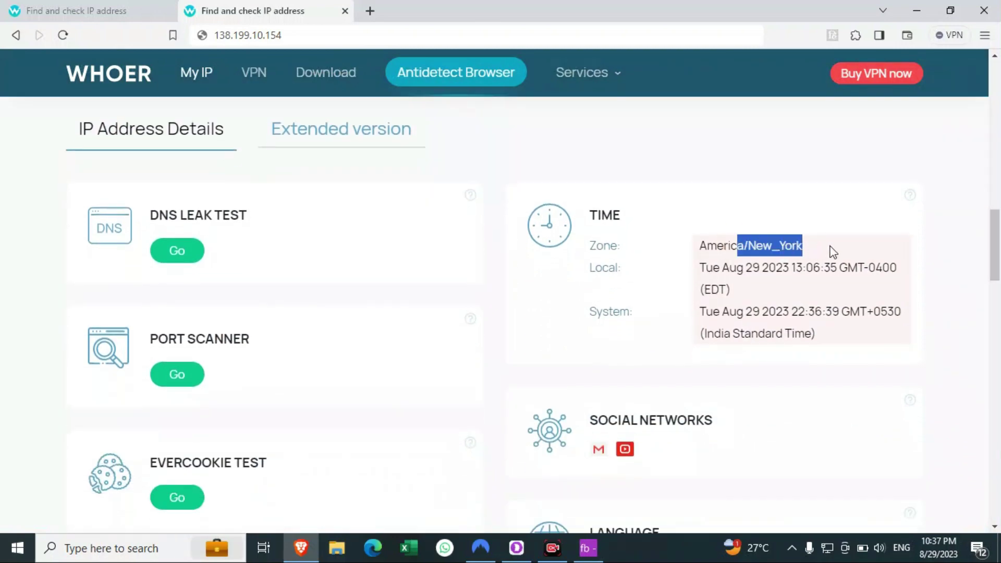
pyautogui.moveTo(760, 269)
pyautogui.mouseDown()
pyautogui.moveTo(821, 271)
pyautogui.moveTo(772, 275)
pyautogui.mouseUp()
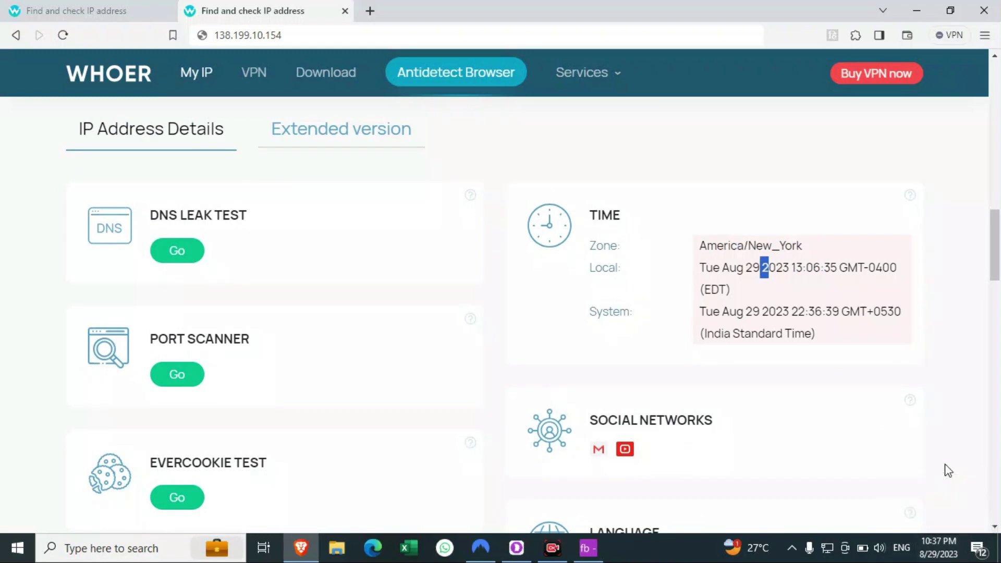
# Step: Search Google for 'time in usa' and note the 1:07 pm result
pyautogui.click(369, 11)
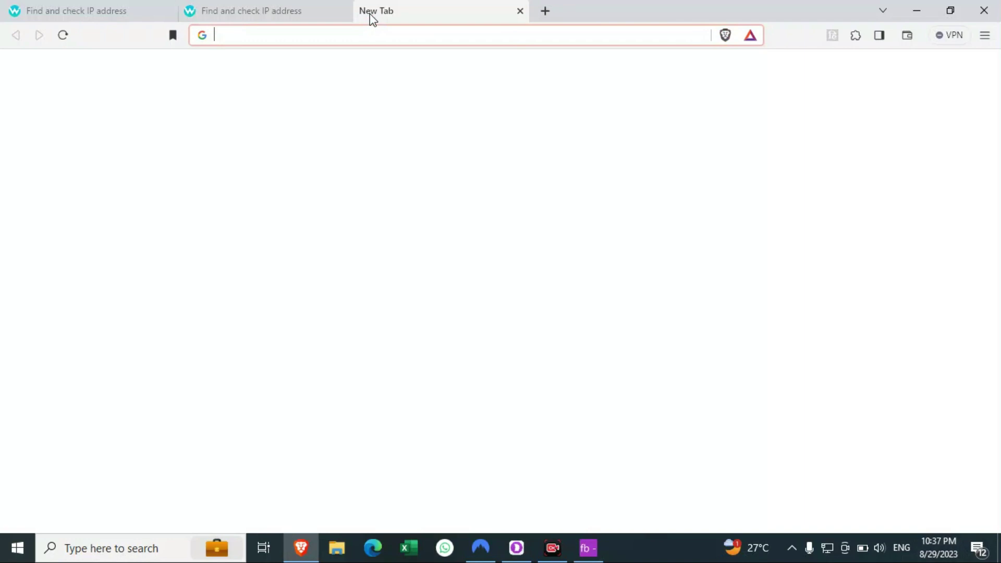
pyautogui.write('time in usa')
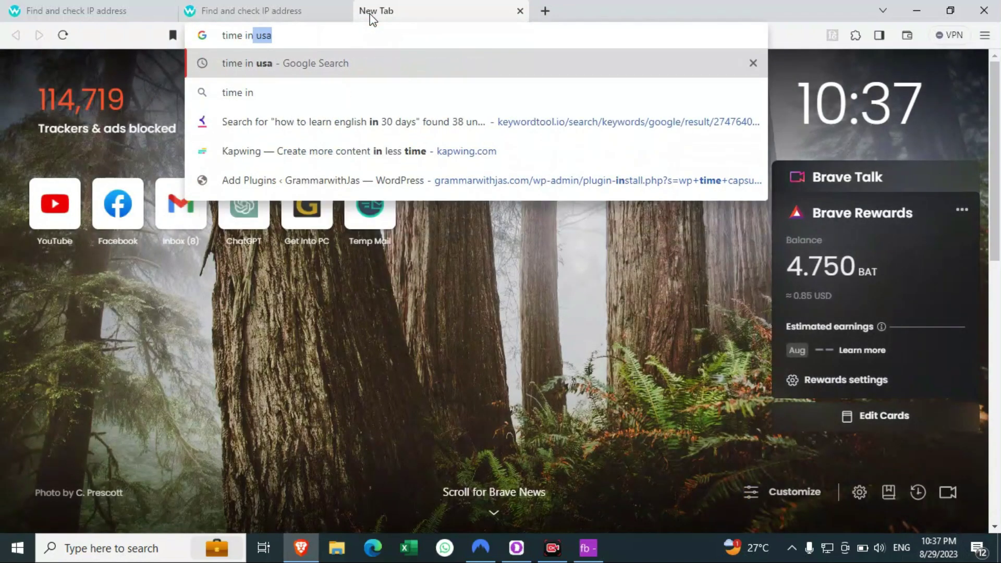
pyautogui.press('Return')
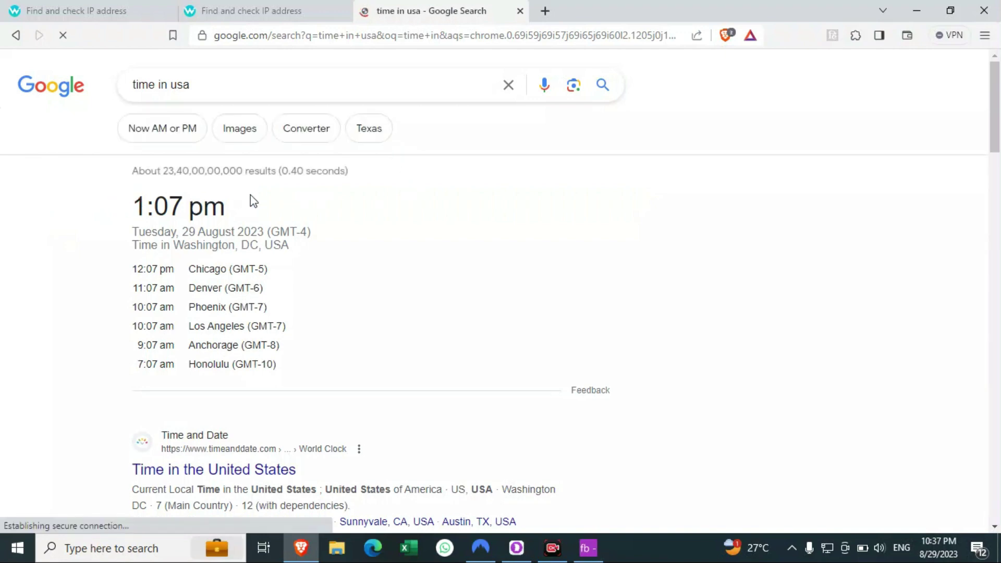
pyautogui.tripleClick(254, 201)
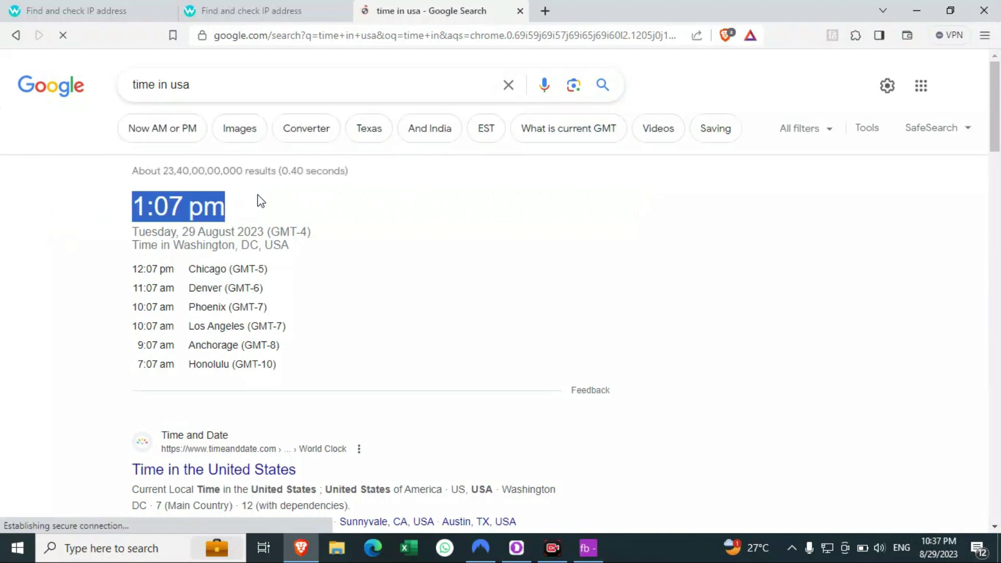
# Step: Go back to the whoer.net tab, then switch to the Dolphin Anty profile list
pyautogui.click(270, 13)
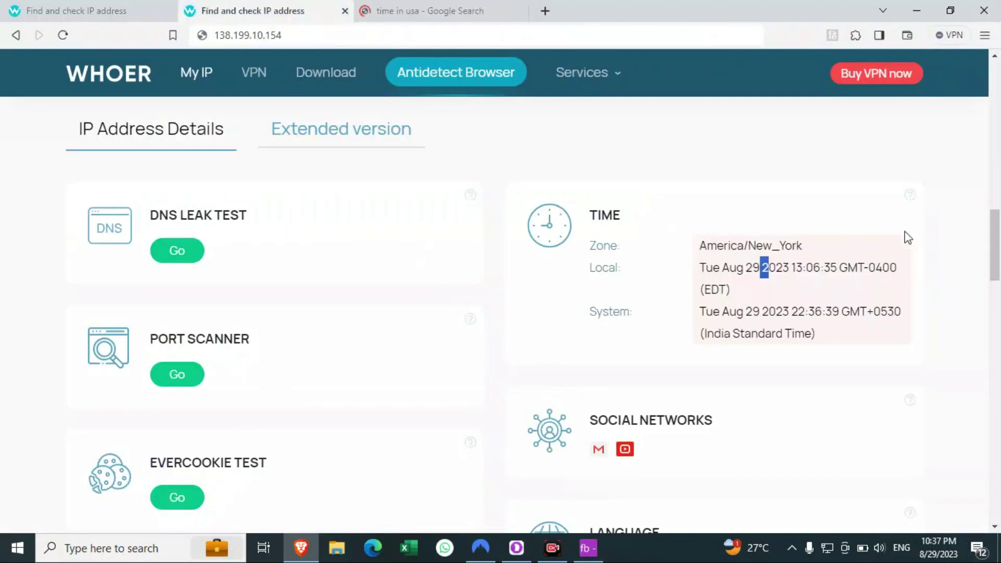
pyautogui.moveTo(998, 251); pyautogui.dragTo(998, 112)
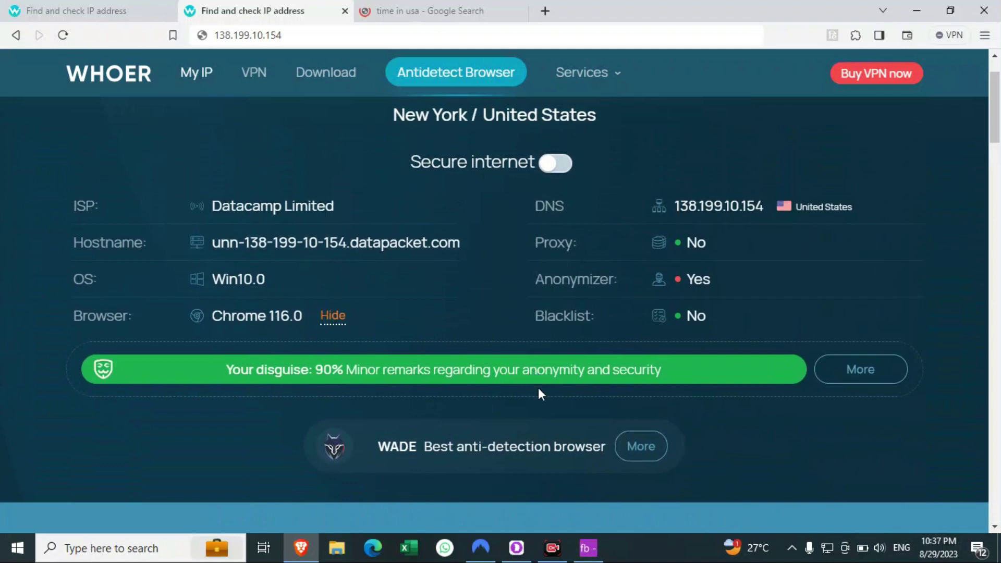
pyautogui.click(515, 548)
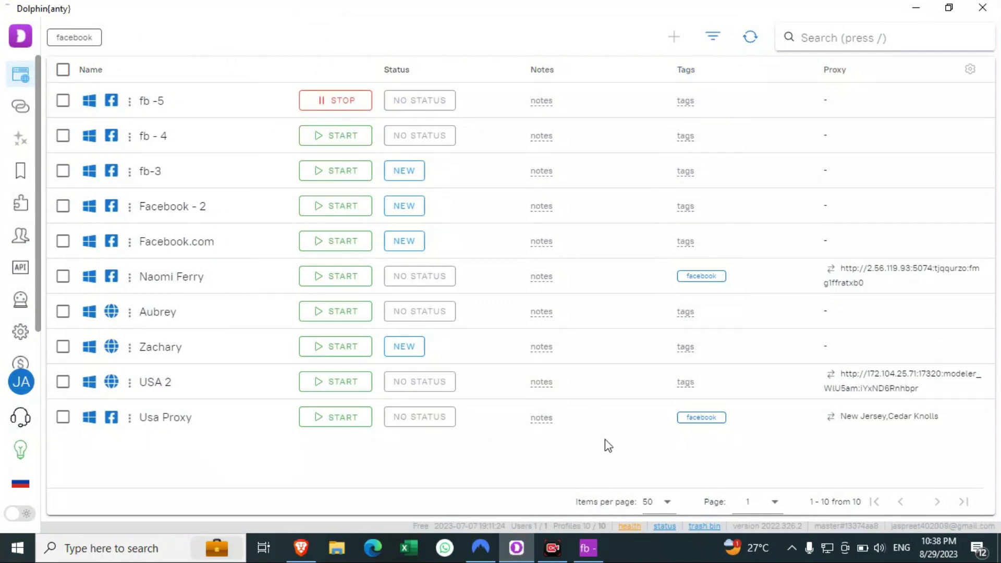
# Step: Load whoer.net in the fb -5 profile browser and check its IP and 100% disguise
pyautogui.click(587, 548)
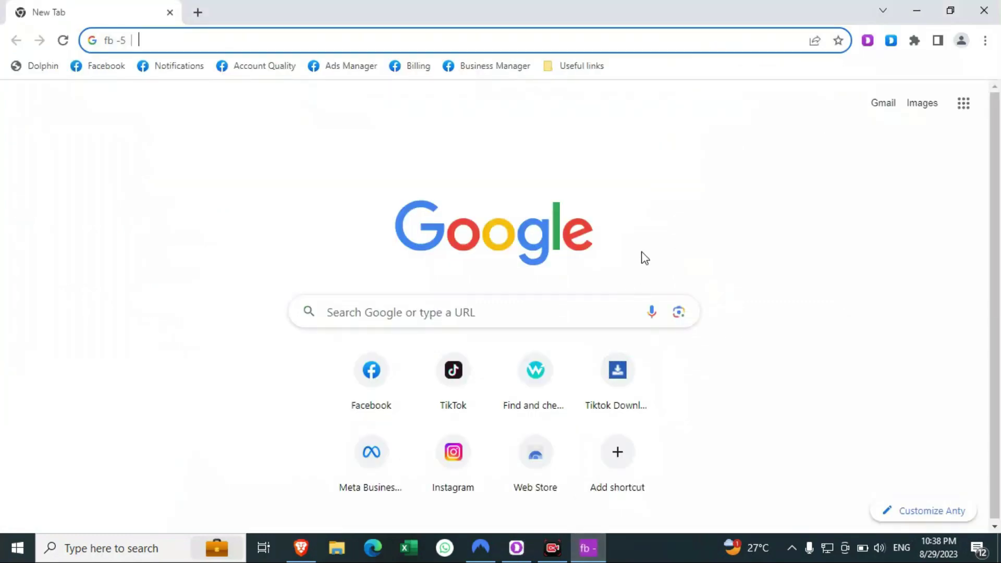
pyautogui.write('whoer')
pyautogui.press('Return')
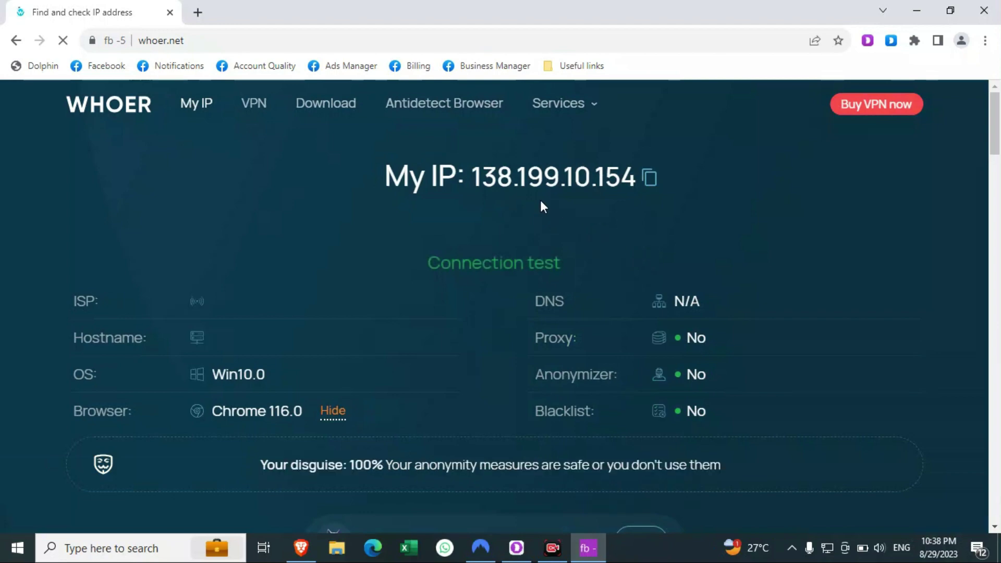
pyautogui.moveTo(471, 178); pyautogui.dragTo(644, 174)
pyautogui.scroll(-4, 521, 221)
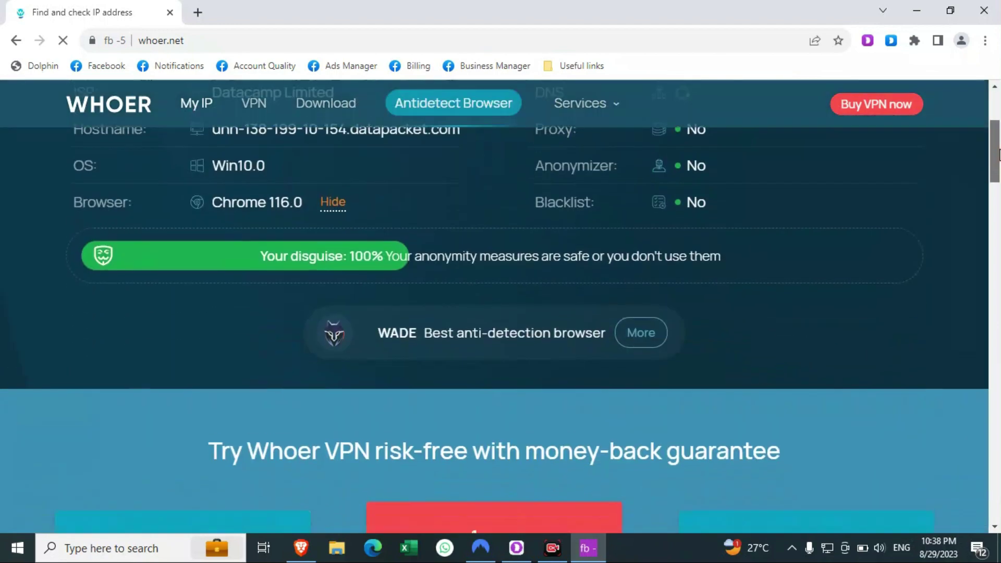
pyautogui.moveTo(346, 252); pyautogui.dragTo(501, 251)
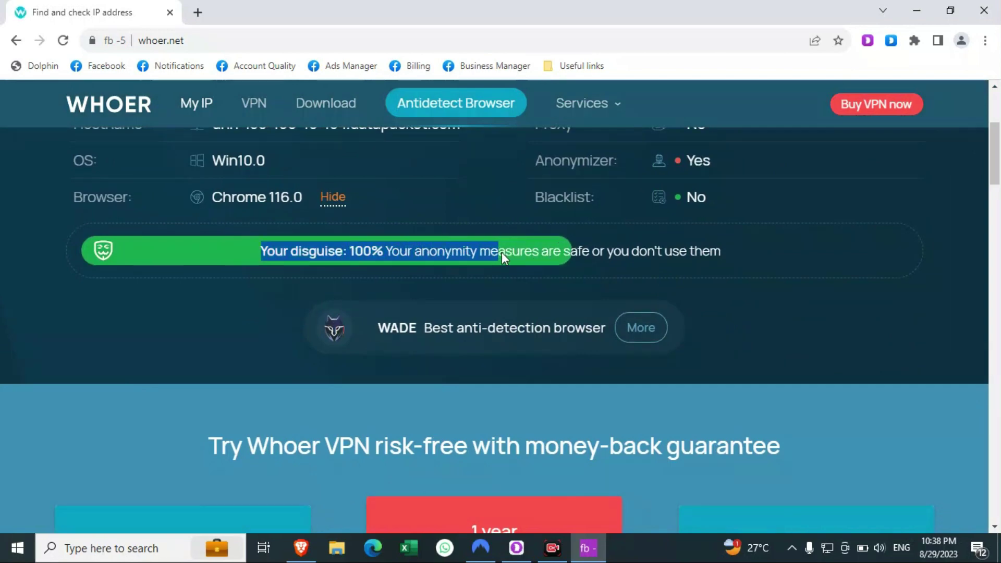
# Step: Check the reported EDT time zone details, then return to the Dolphin Anty profile list
pyautogui.scroll(4, 995, 140)
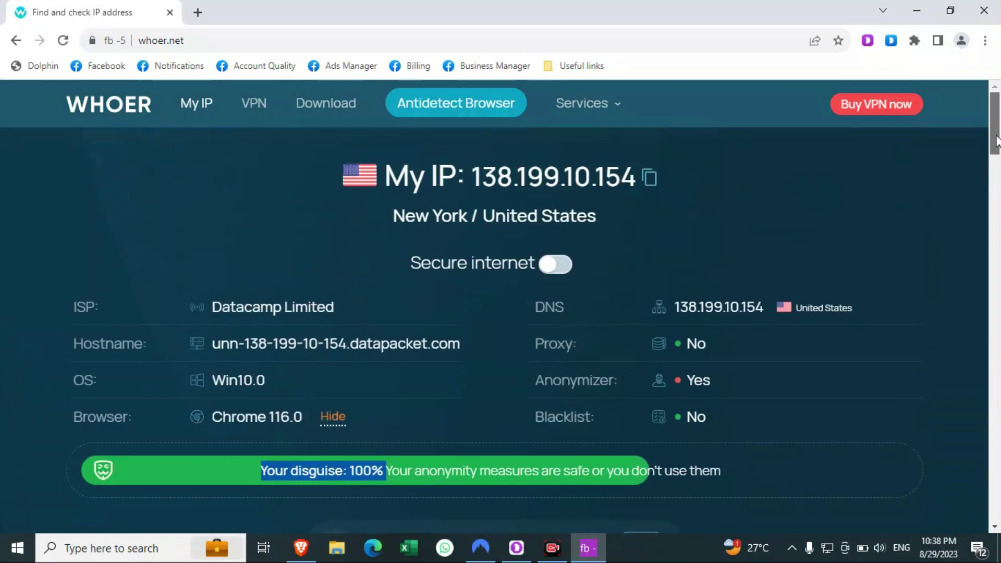
pyautogui.moveTo(996, 141); pyautogui.dragTo(997, 281)
pyautogui.moveTo(700, 280); pyautogui.dragTo(786, 300)
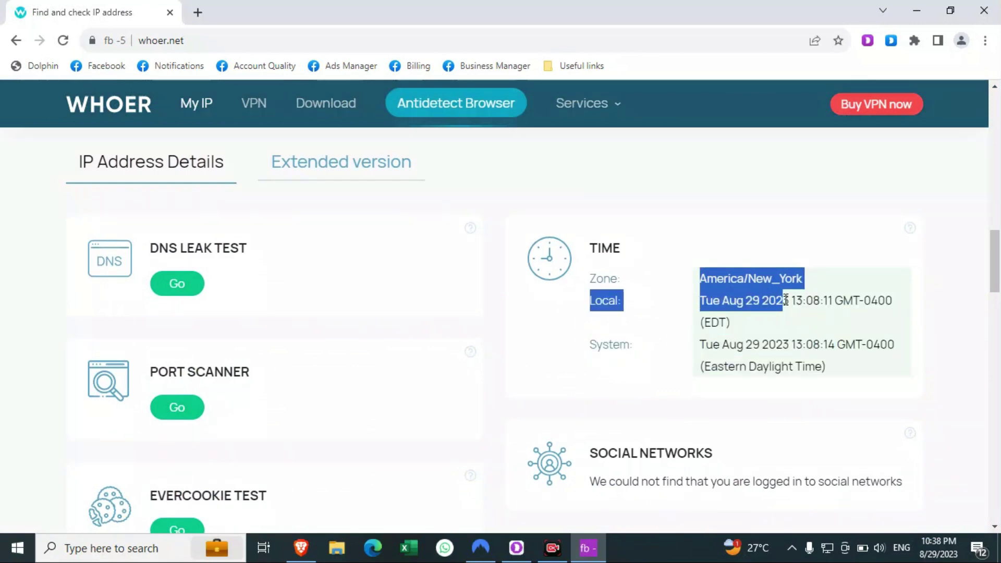
pyautogui.click(516, 547)
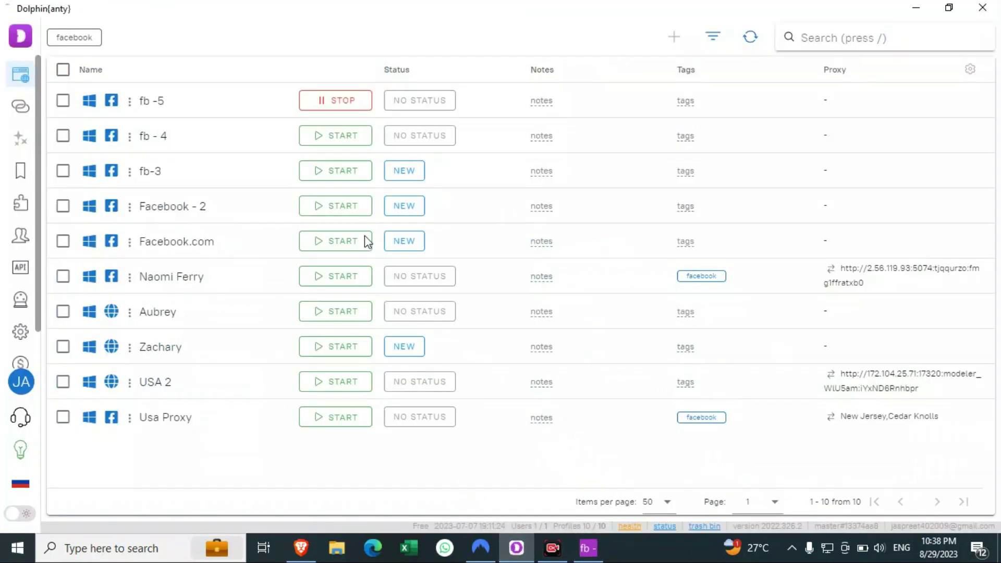
# Step: Verify fb -5's settings show a manual [-5] America/New_York timezone, then return to its browser
pyautogui.click(129, 102)
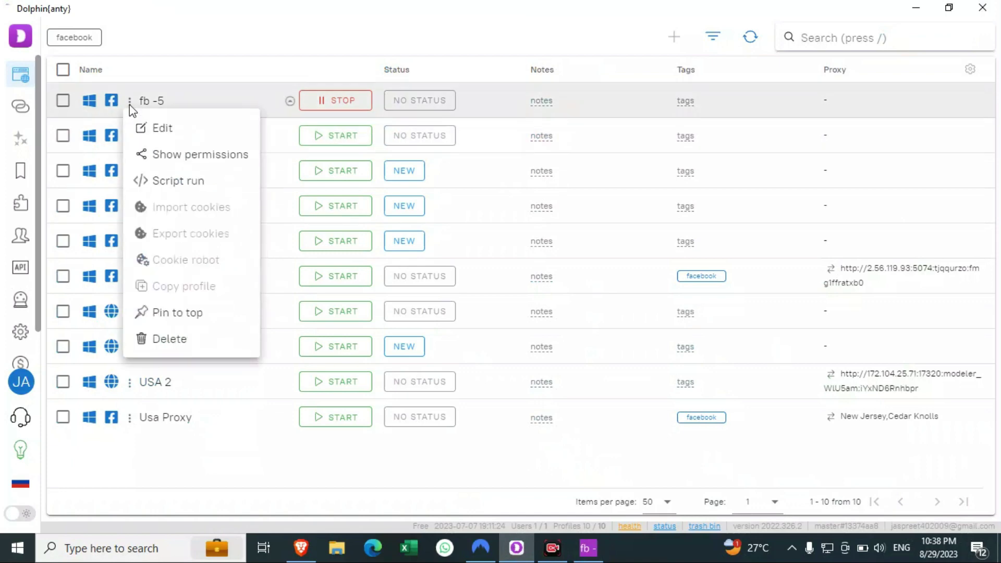
pyautogui.click(142, 128)
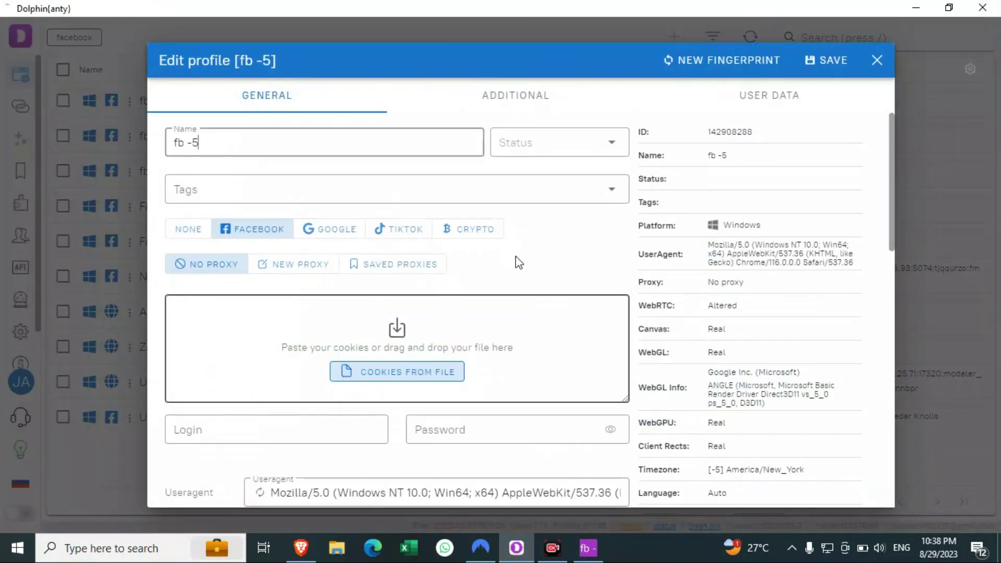
pyautogui.click(891, 236)
pyautogui.moveTo(891, 236); pyautogui.dragTo(895, 449)
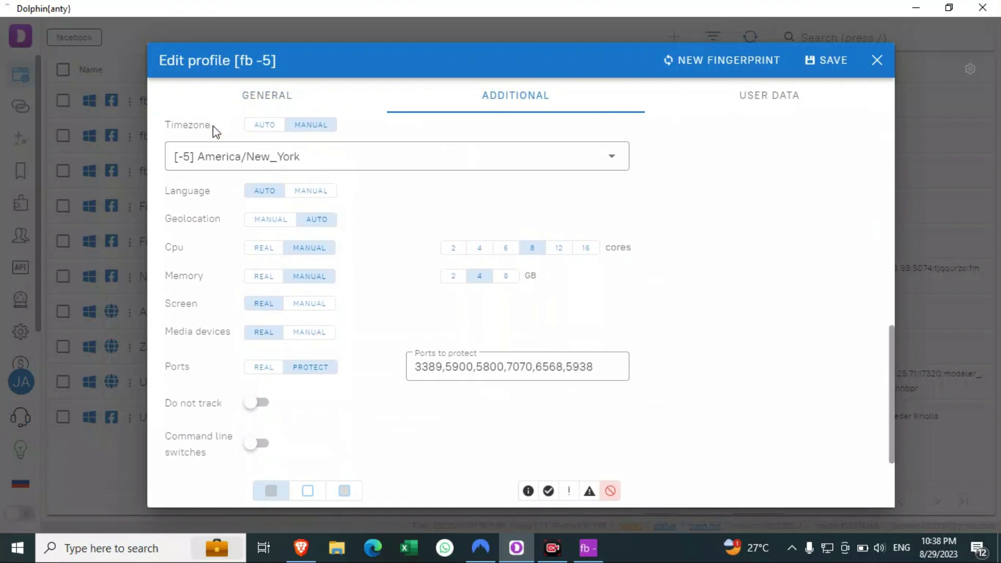
pyautogui.scroll(1, 212, 126)
pyautogui.click(315, 141)
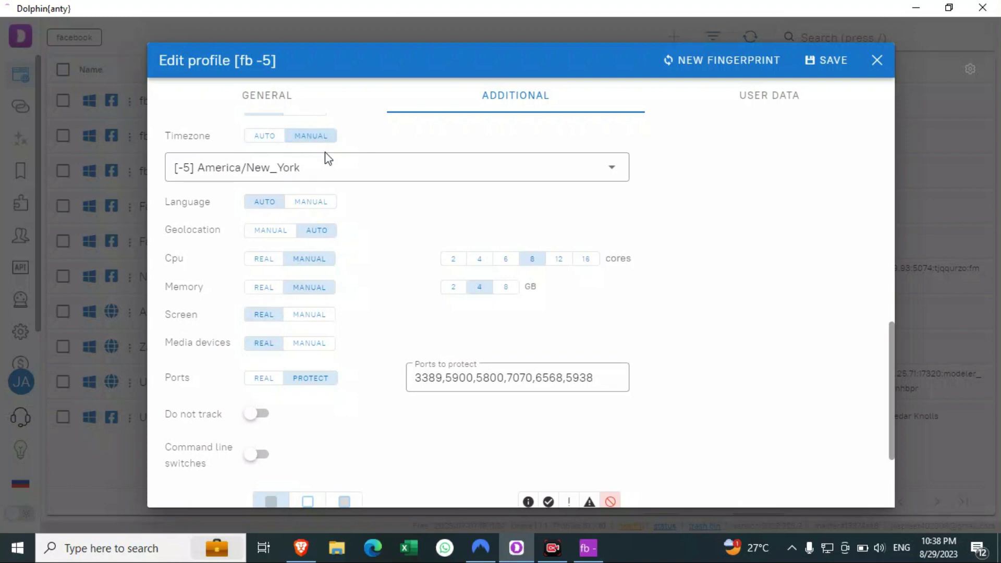
pyautogui.click(875, 63)
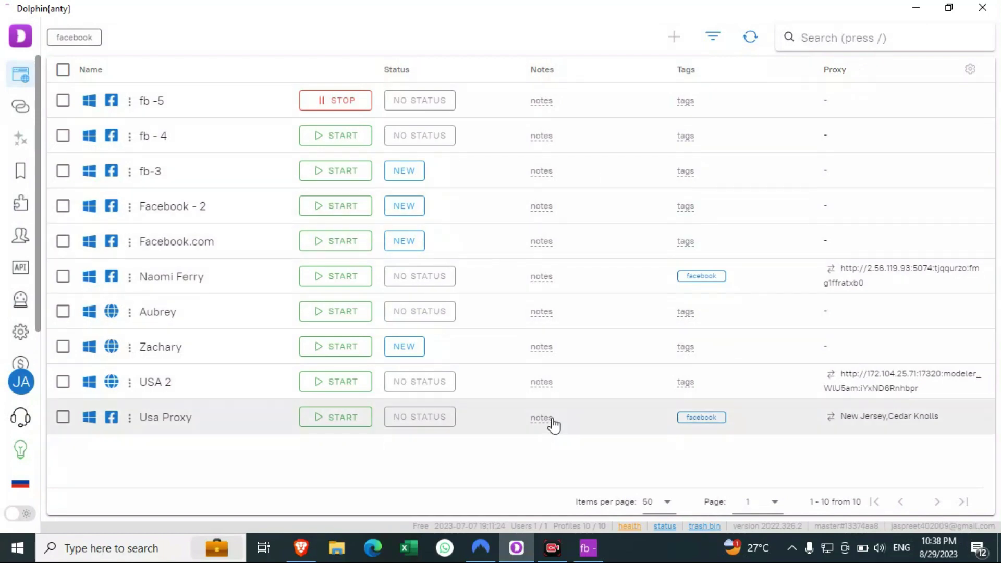
pyautogui.click(588, 548)
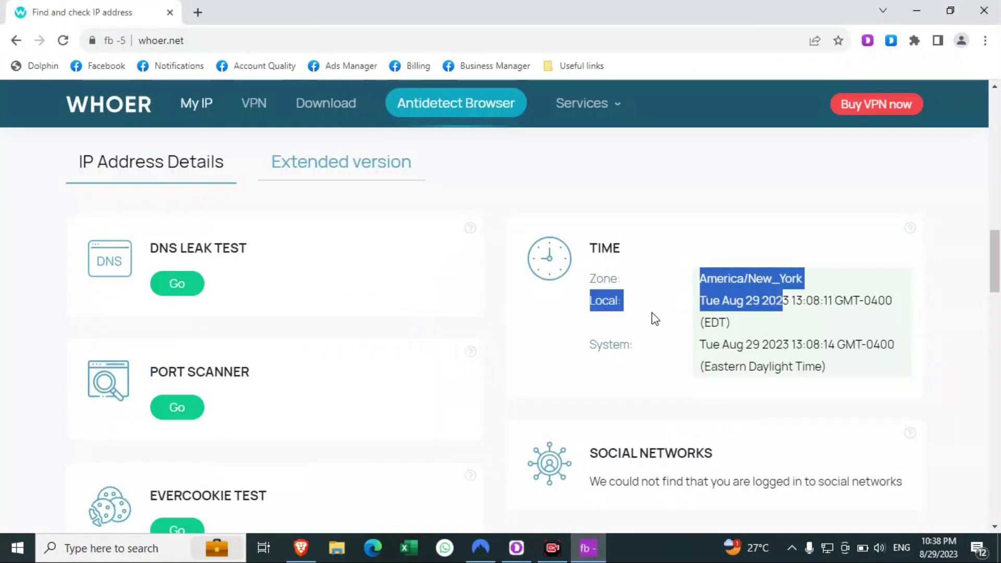
pyautogui.click(929, 151)
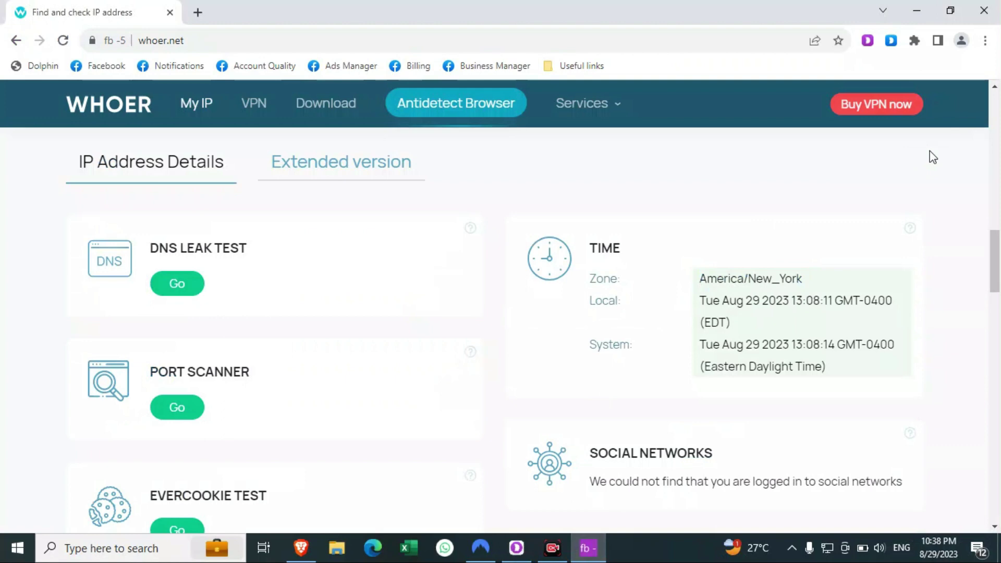
pyautogui.click(984, 40)
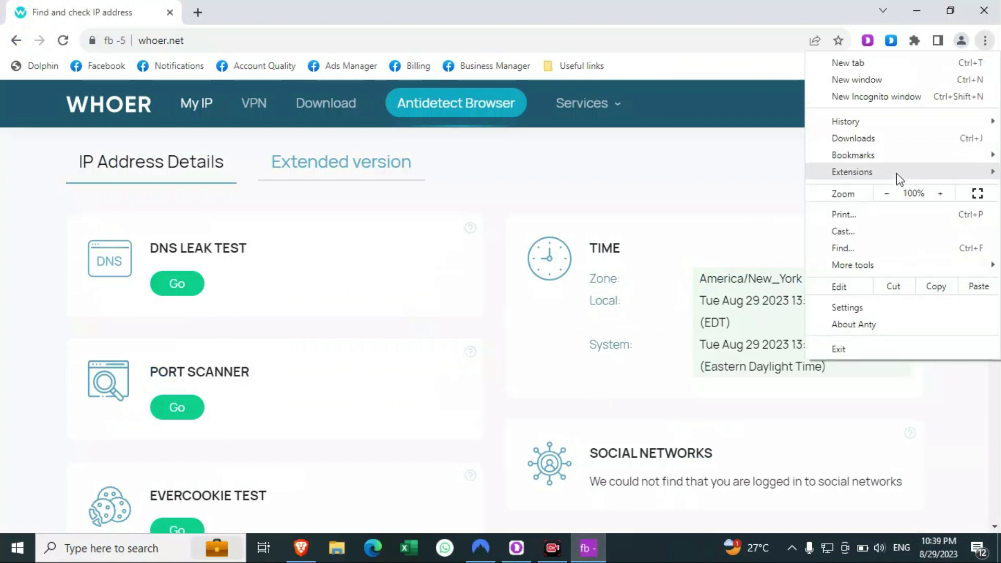
pyautogui.moveTo(902, 172)
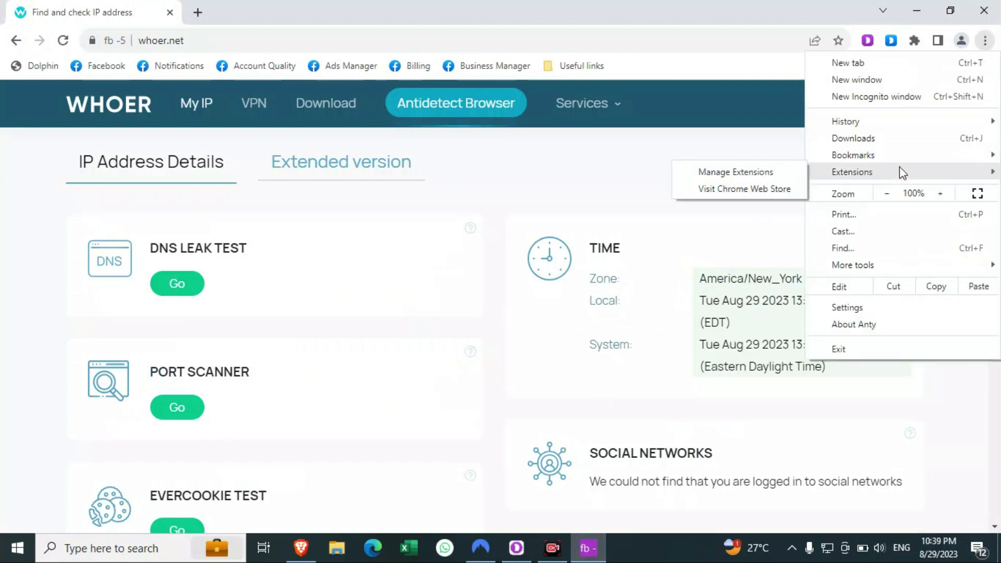
pyautogui.click(847, 308)
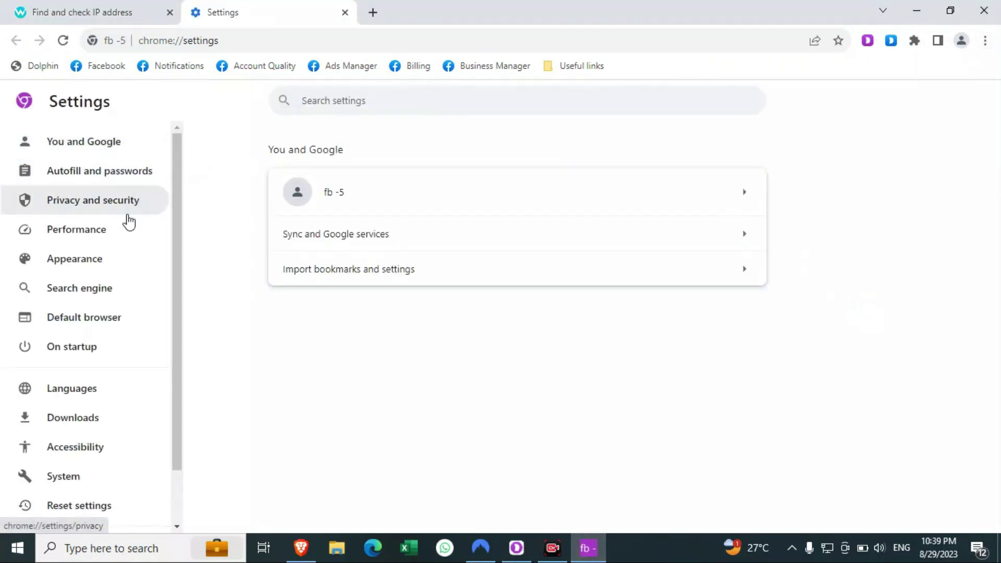
pyautogui.click(128, 221)
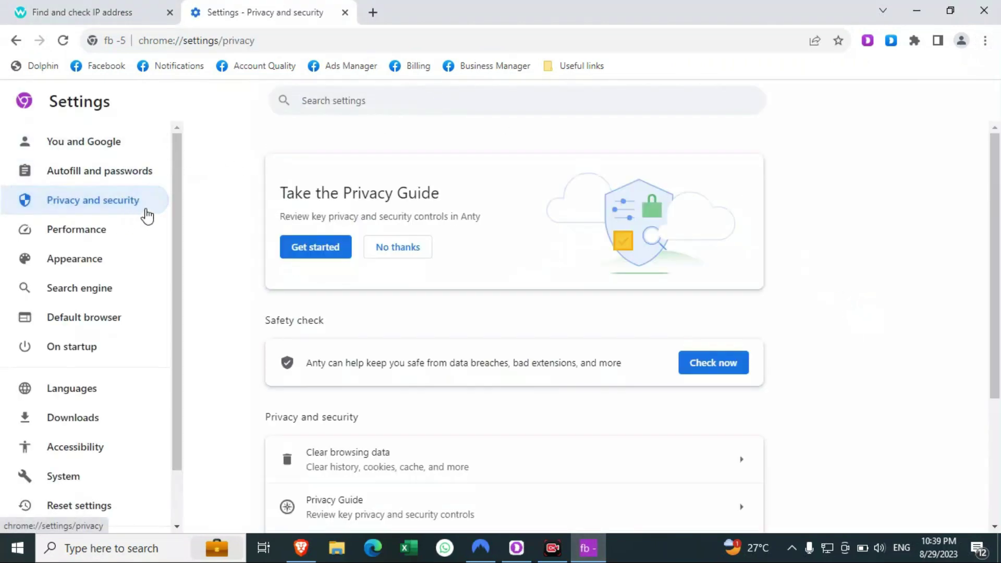
pyautogui.scroll(-4, 998, 199)
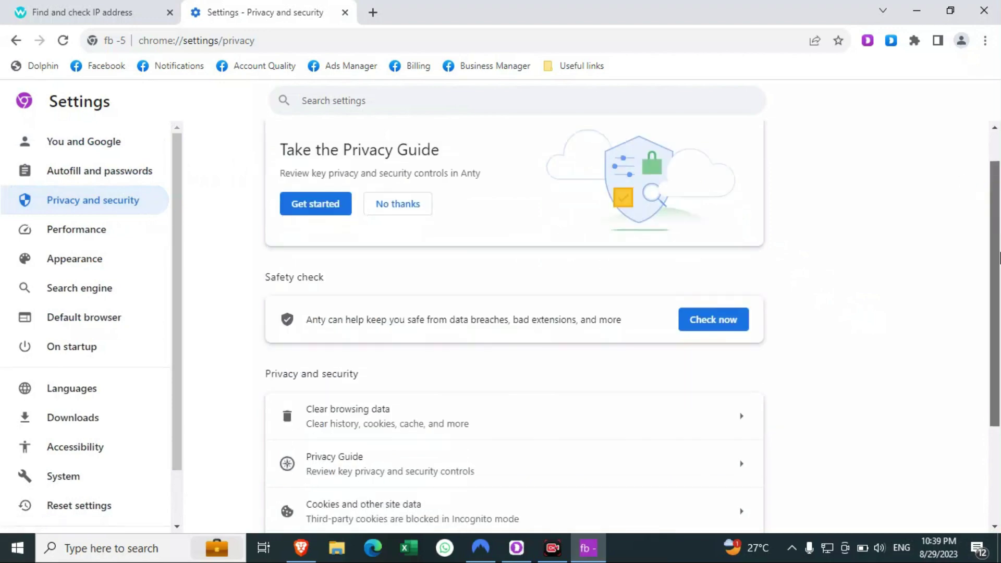
pyautogui.click(697, 381)
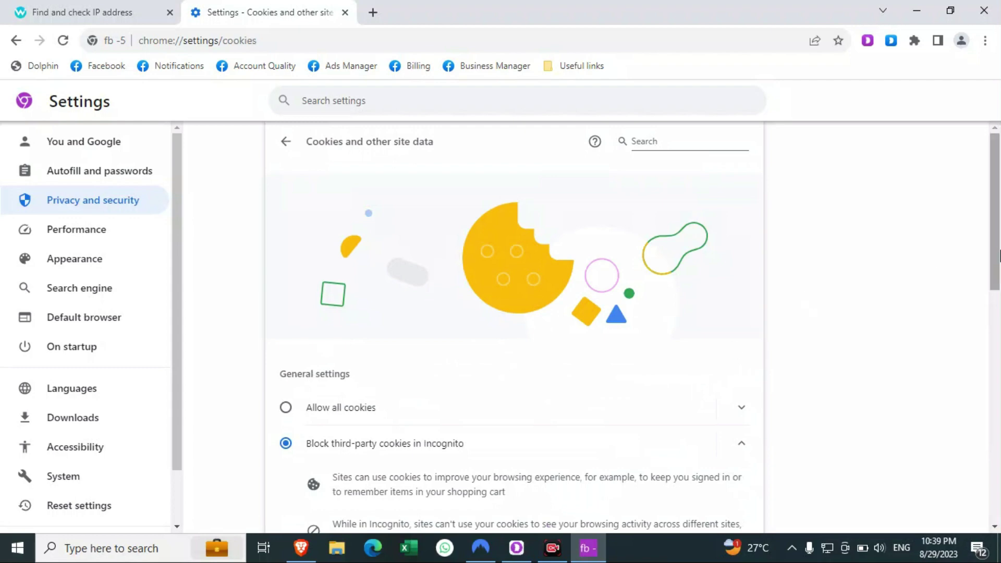
pyautogui.scroll(-7, 537, 374)
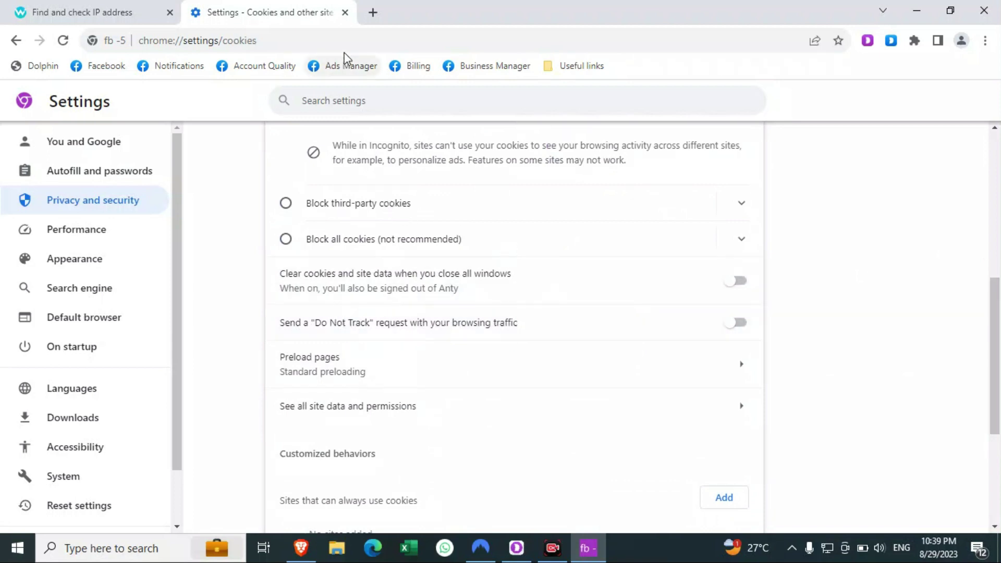
pyautogui.click(343, 12)
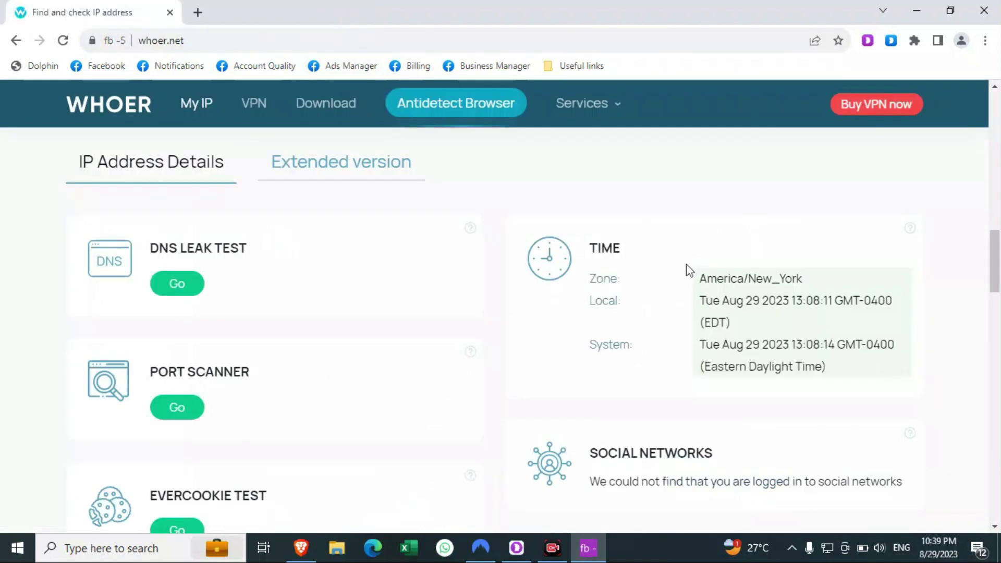
# Step: Review the profile's whoer.net ISP/DNS details, then switch over to the NordVPN window
pyautogui.moveTo(998, 201); pyautogui.dragTo(996, 125)
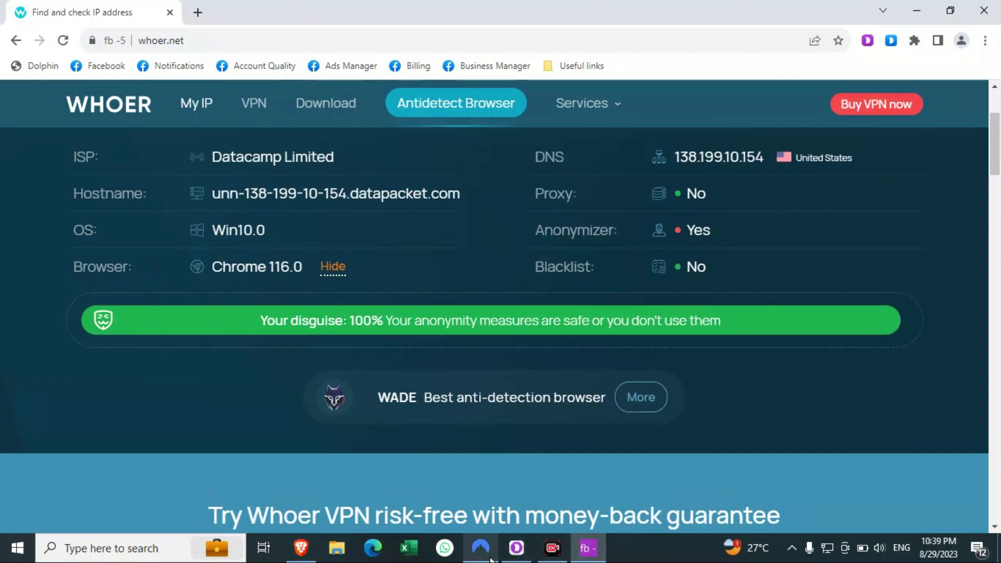
pyautogui.click(286, 48)
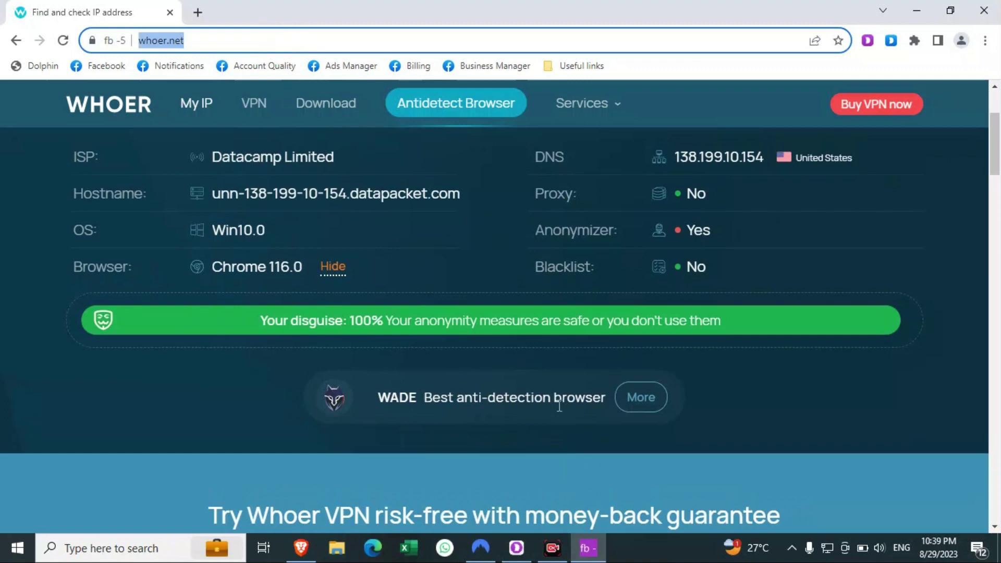
pyautogui.moveTo(489, 545)
pyautogui.click(732, 457)
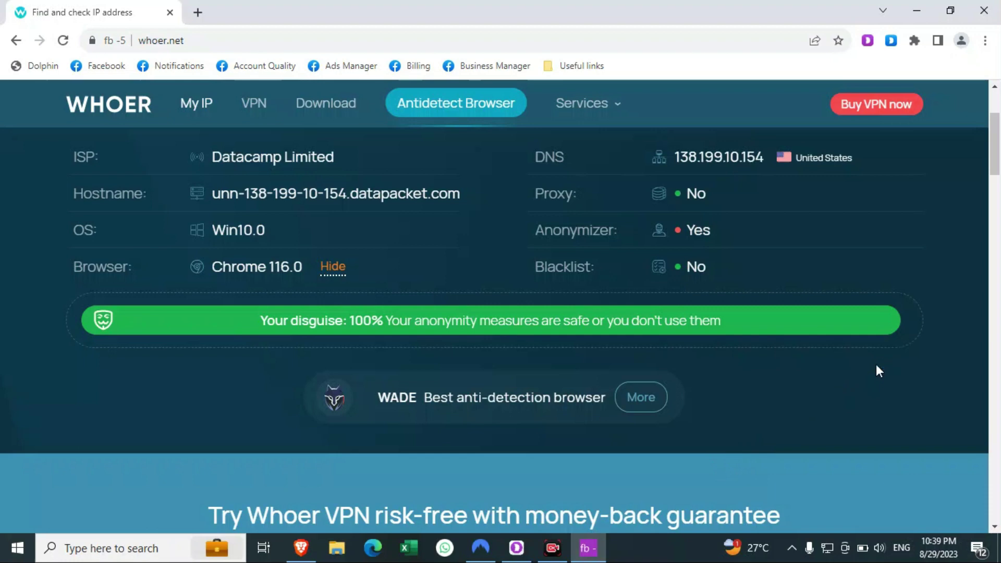
pyautogui.click(480, 547)
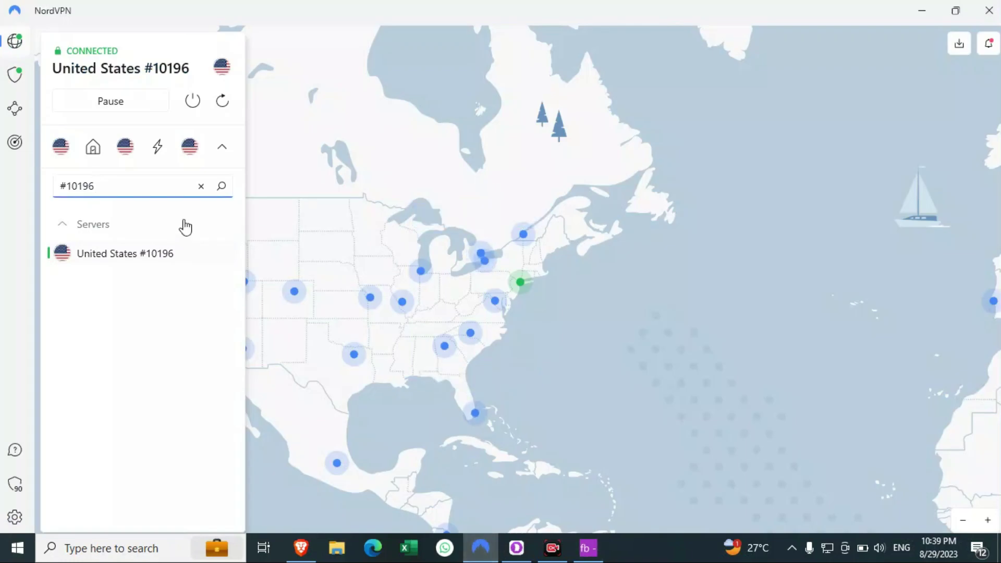
# Step: Clear the #10196 server search and show the dedicated IP country list
pyautogui.click(201, 186)
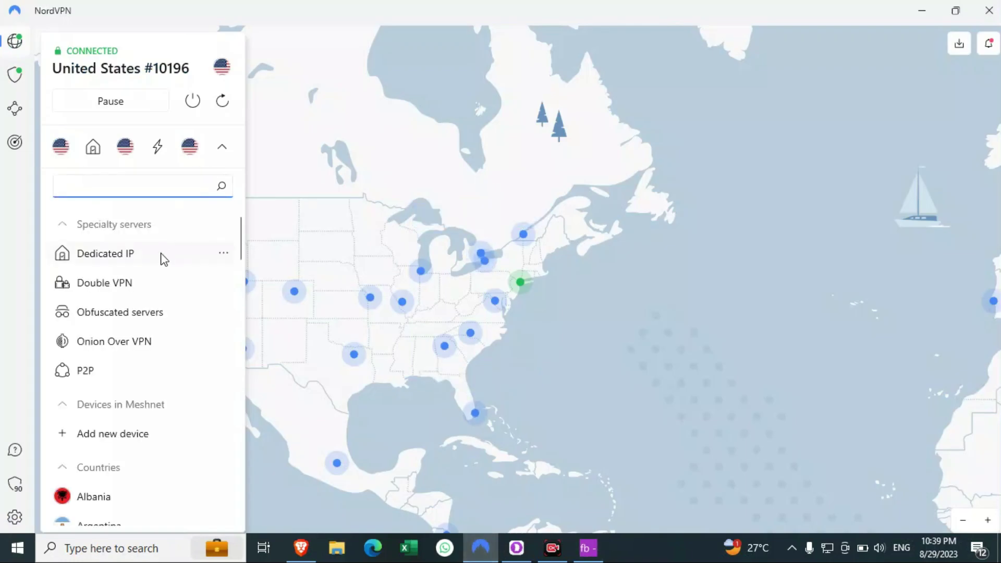
pyautogui.click(223, 256)
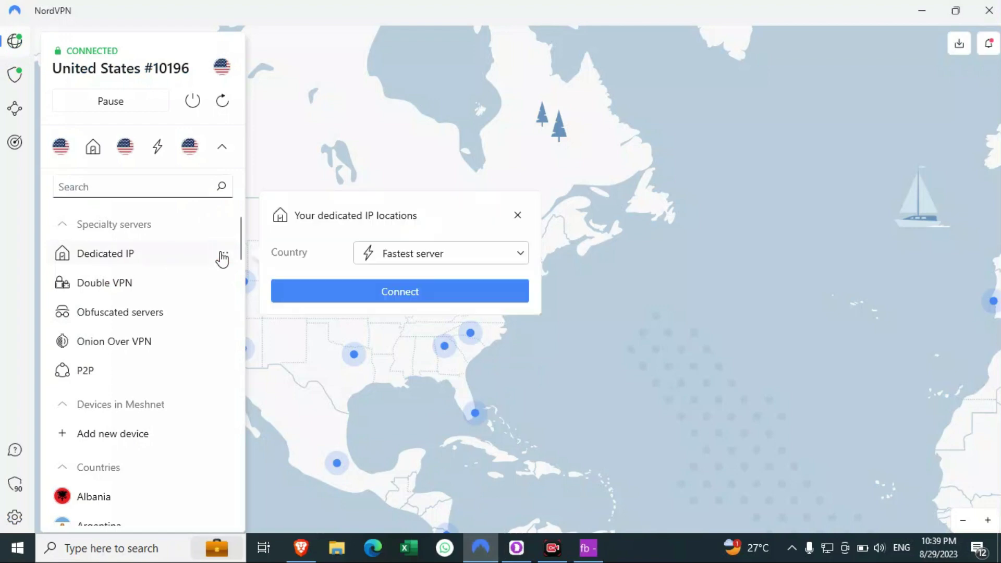
pyautogui.click(426, 251)
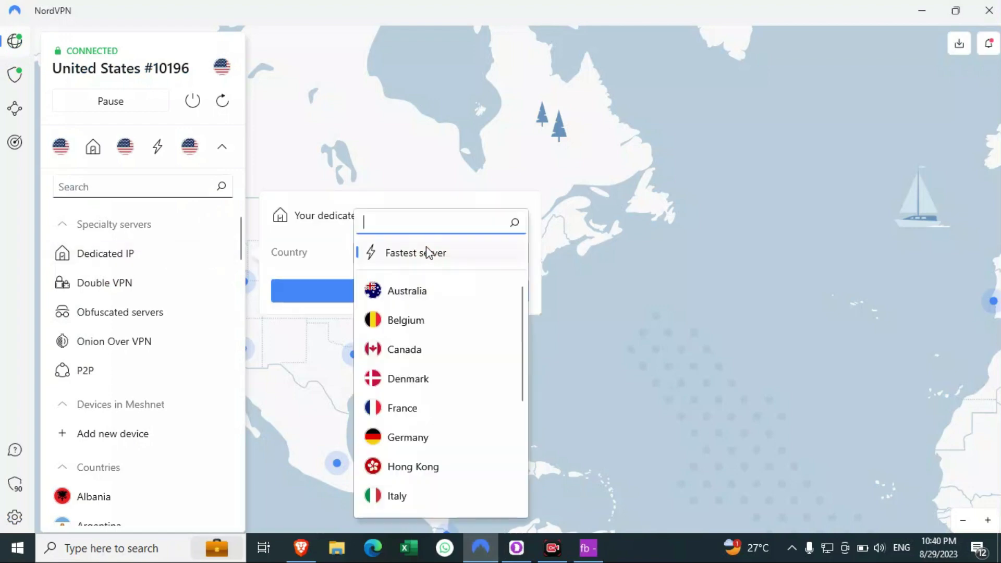